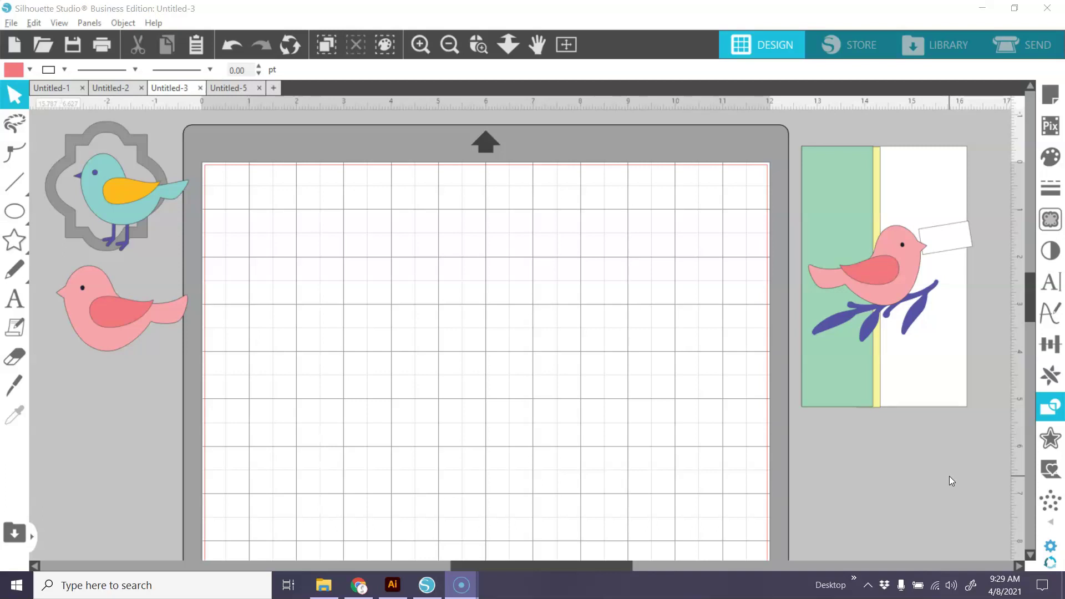
Shift the white card piece, then move the green panel against the yellow strip at the mat edge
left_click(911, 516)
left_click(989, 161)
left_click(986, 164)
mouse_move(951, 157)
left_mouse_down()
mouse_move(829, 199)
mouse_move(723, 194)
mouse_move(980, 161)
mouse_move(970, 156)
left_mouse_up()
left_click_drag(841, 171, 864, 161)
left_click(678, 138)
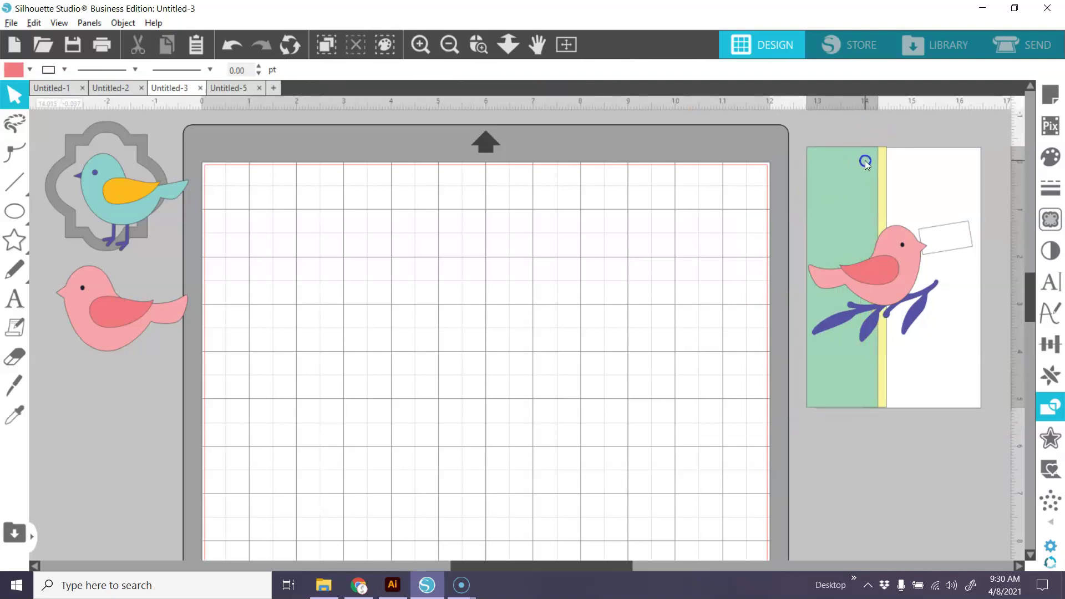
Nudge the purple branch into place beneath the pink bird, then deselect it
left_click(935, 280)
left_click_drag(926, 298, 938, 284)
left_click(939, 285)
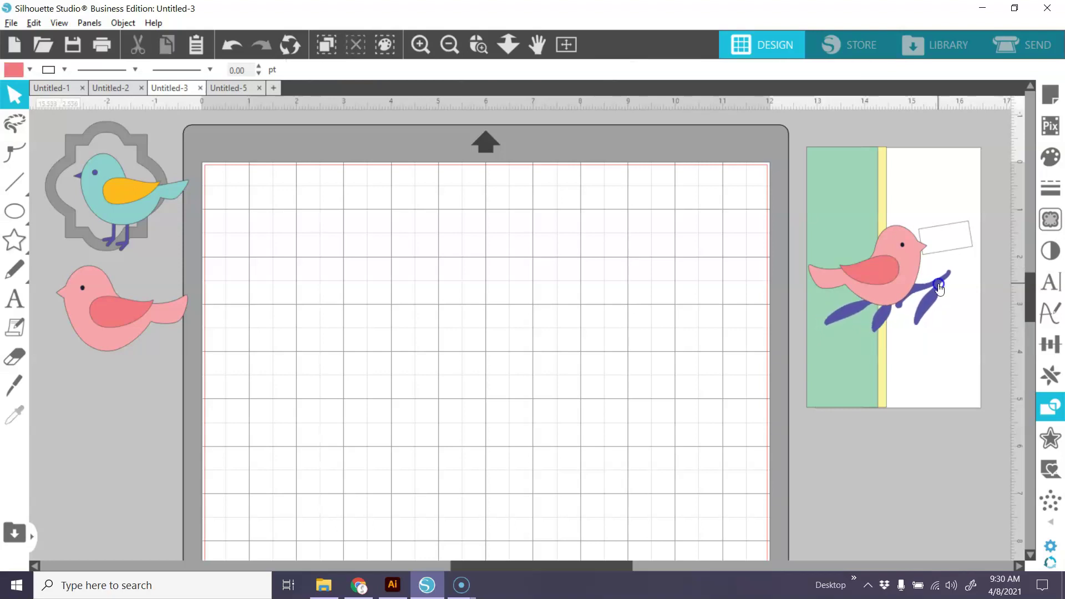
left_click(1054, 284)
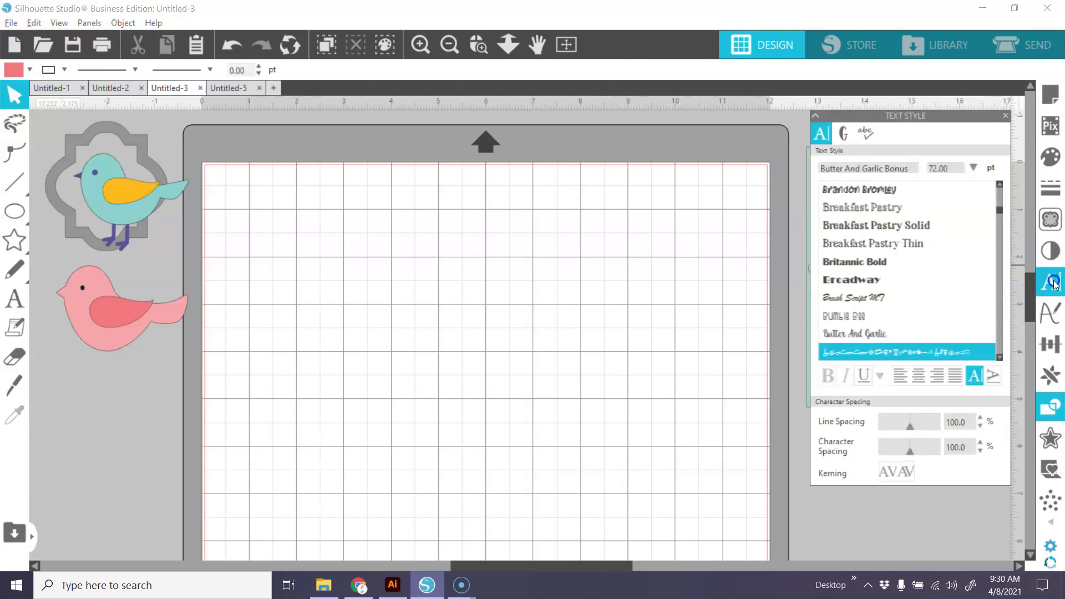
left_click(1005, 116)
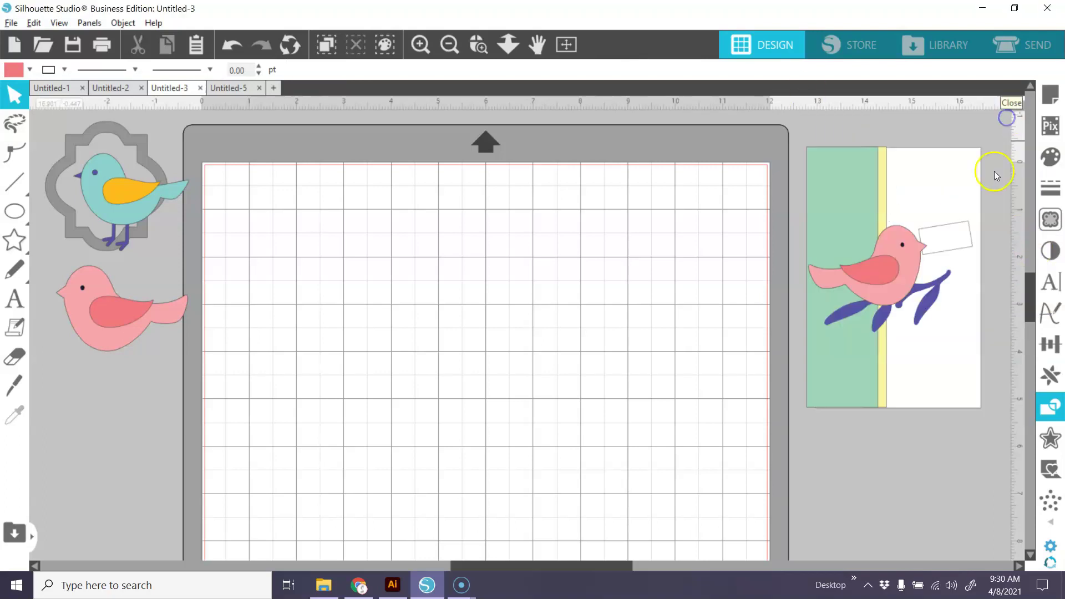
left_click(935, 301)
left_click_drag(935, 301, 935, 301)
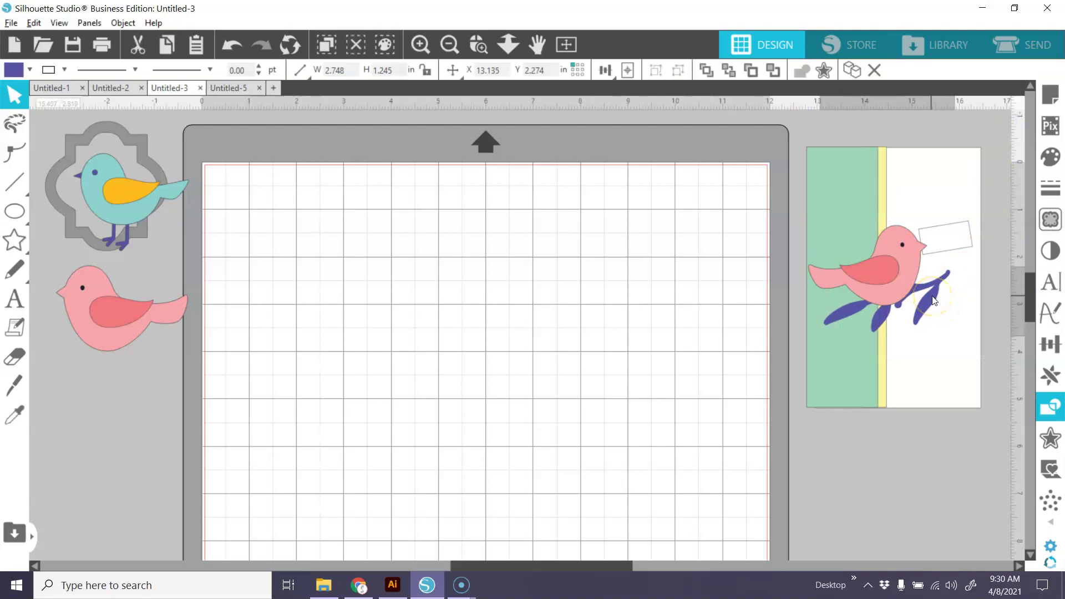
left_click(777, 315)
left_click(869, 311)
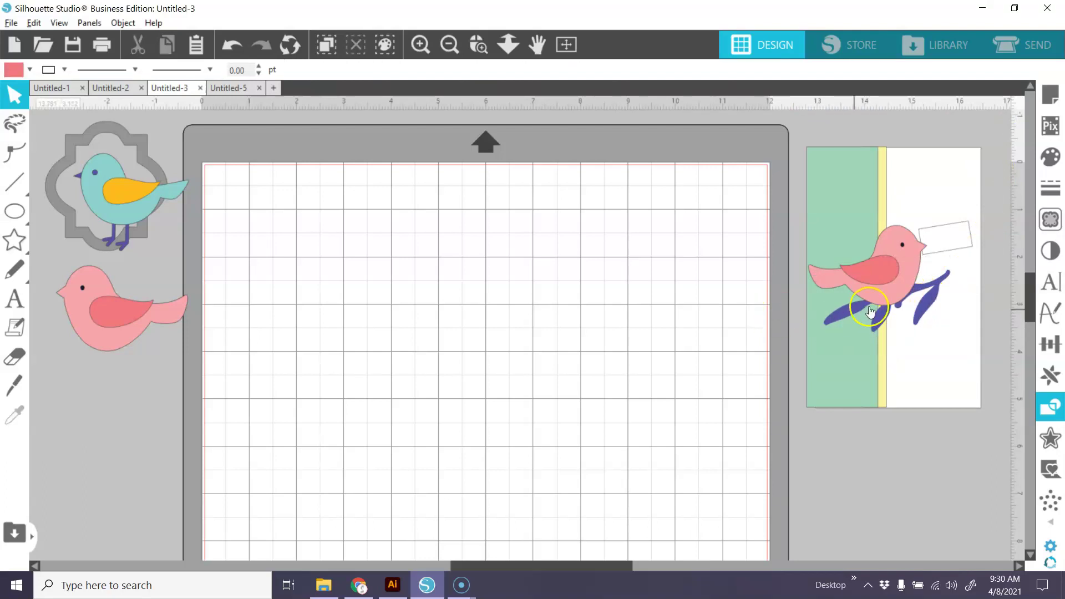
left_click(724, 320)
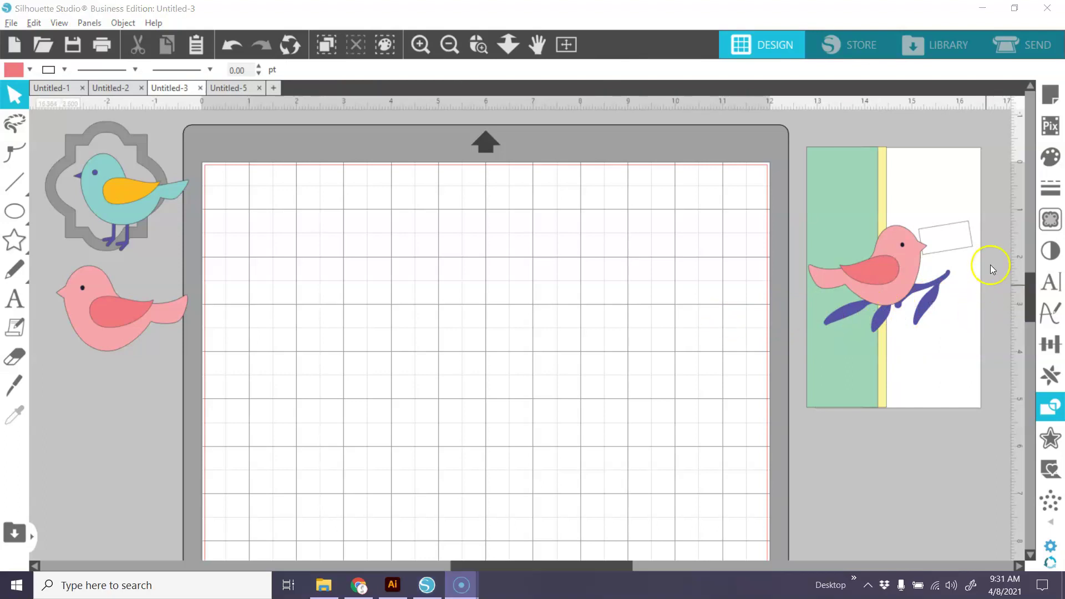
left_click(954, 238)
left_click(993, 259)
mouse_move(921, 167)
left_mouse_down()
mouse_move(887, 167)
mouse_move(923, 166)
left_mouse_up()
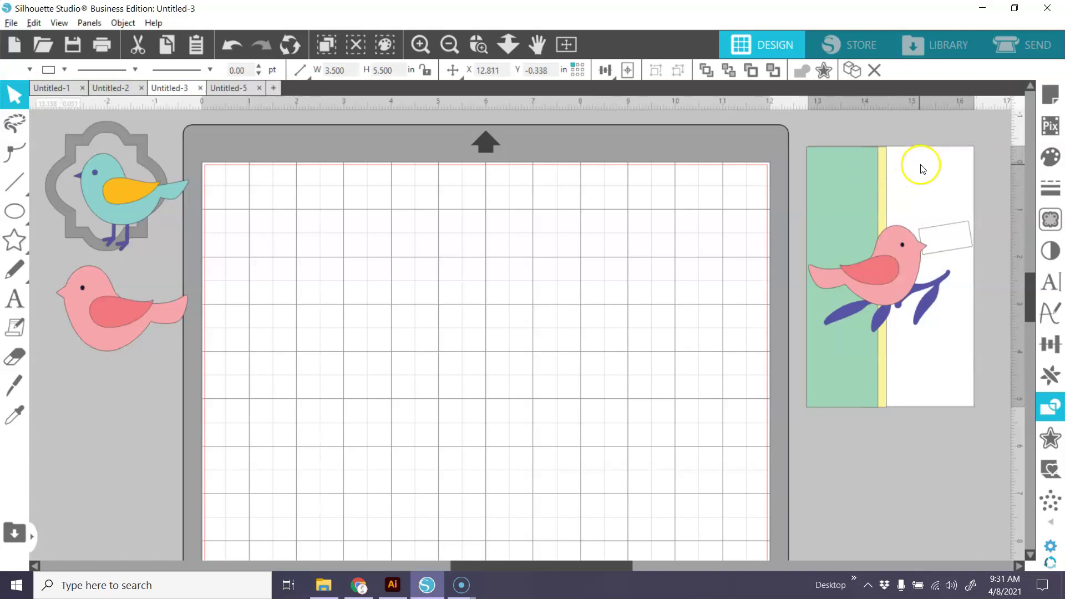
left_click(922, 168)
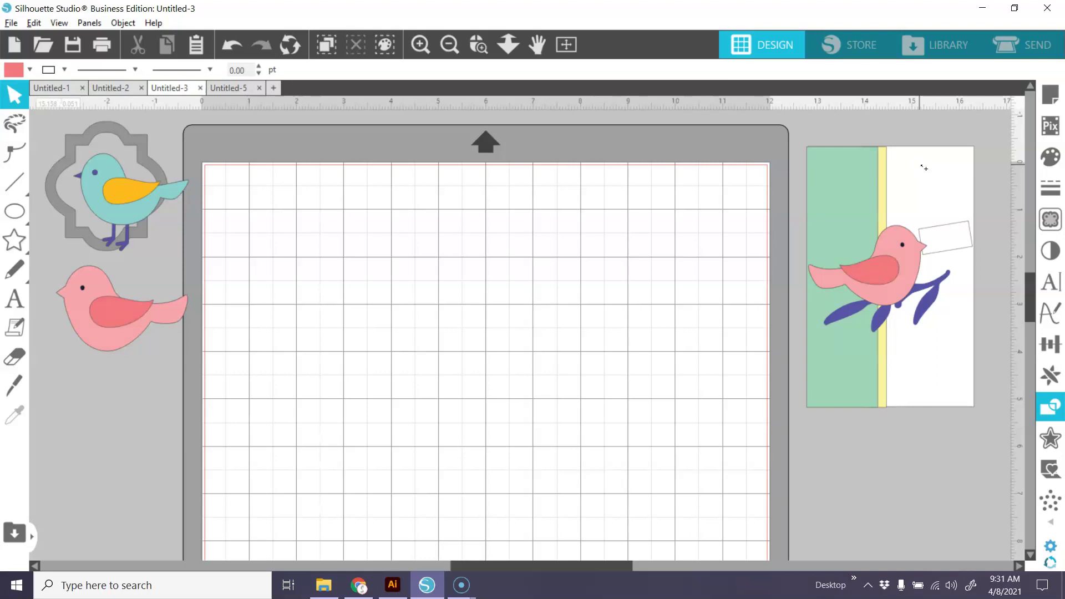
key("alt+p")
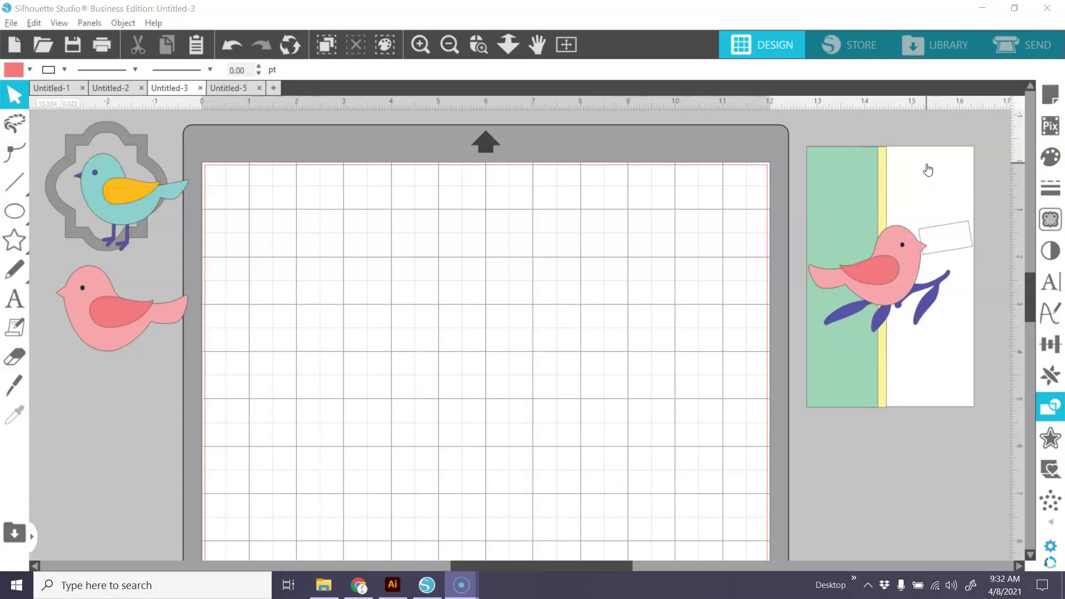
left_click(951, 161)
Open Preferences and set Panel Mode to Multiple Panel Mode on the Defaults page
left_click(1050, 545)
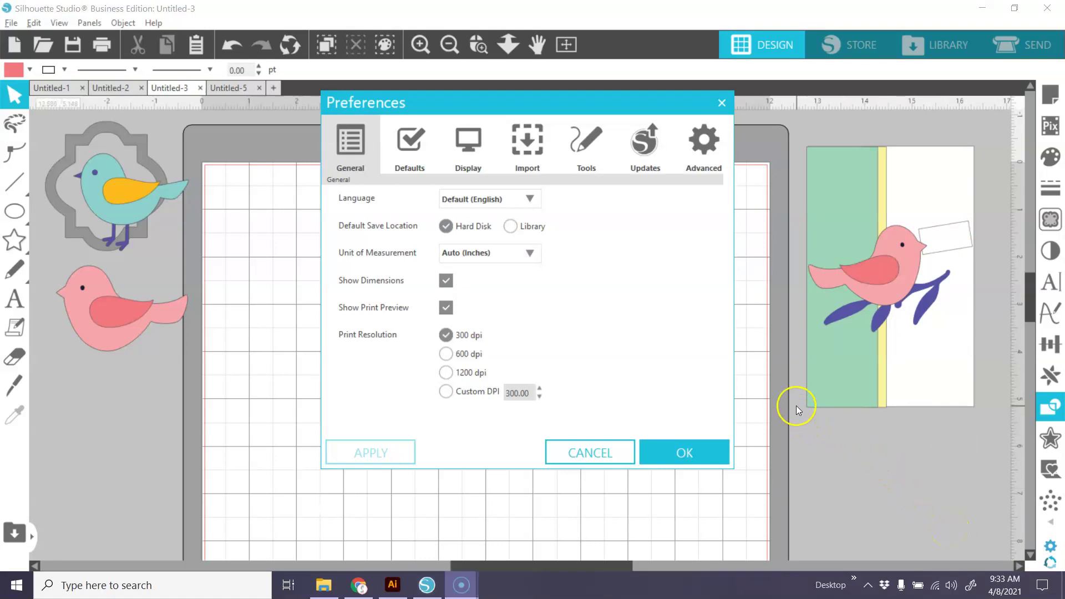
left_click(603, 140)
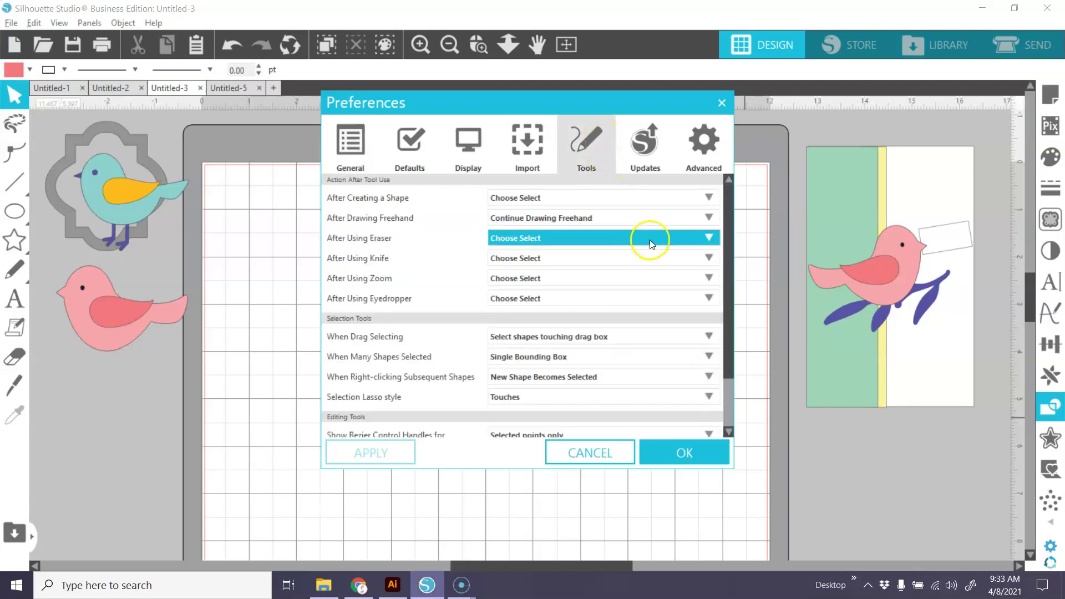
scroll(661, 231, "down", 2)
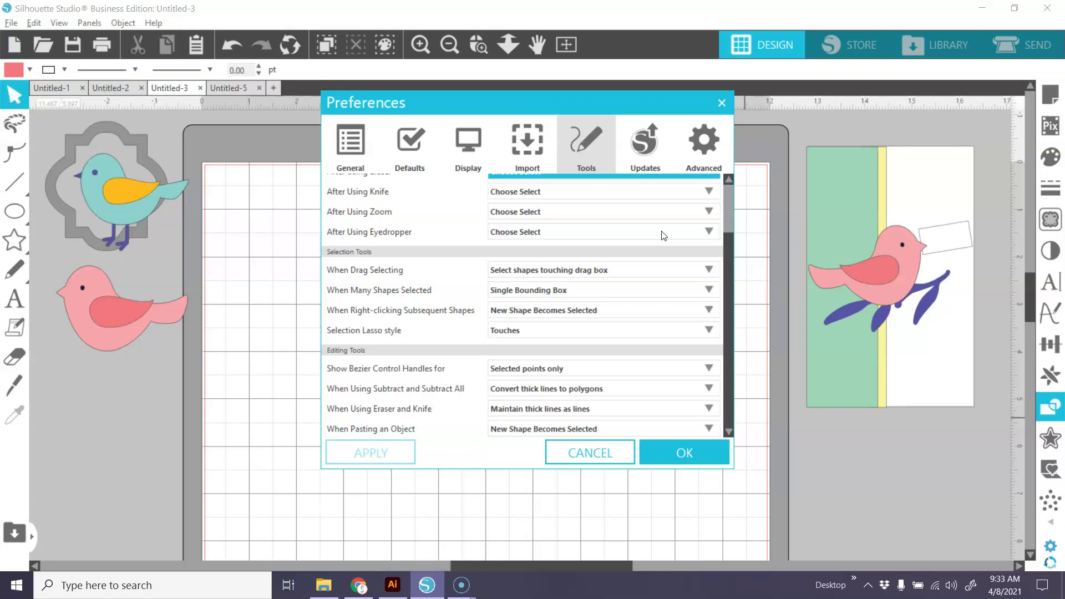
left_click(411, 140)
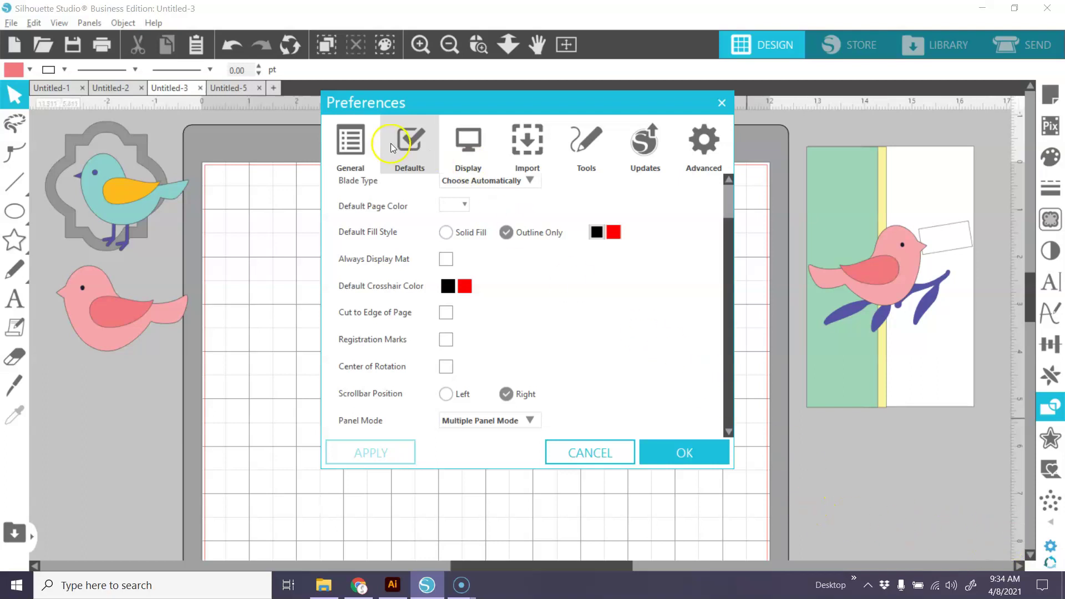
left_click(533, 421)
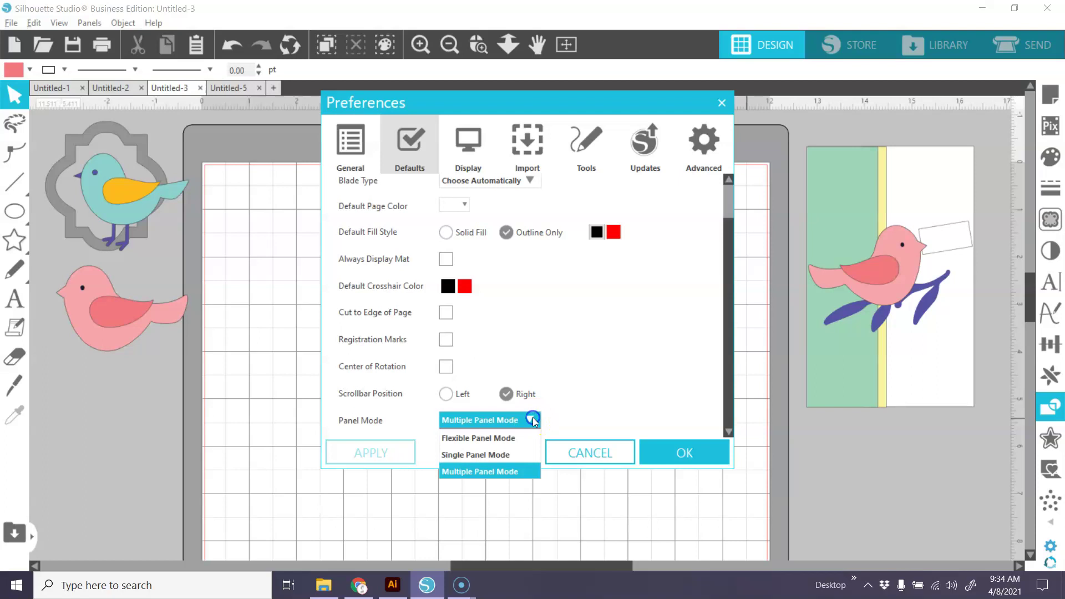
left_click(509, 471)
left_click(516, 471)
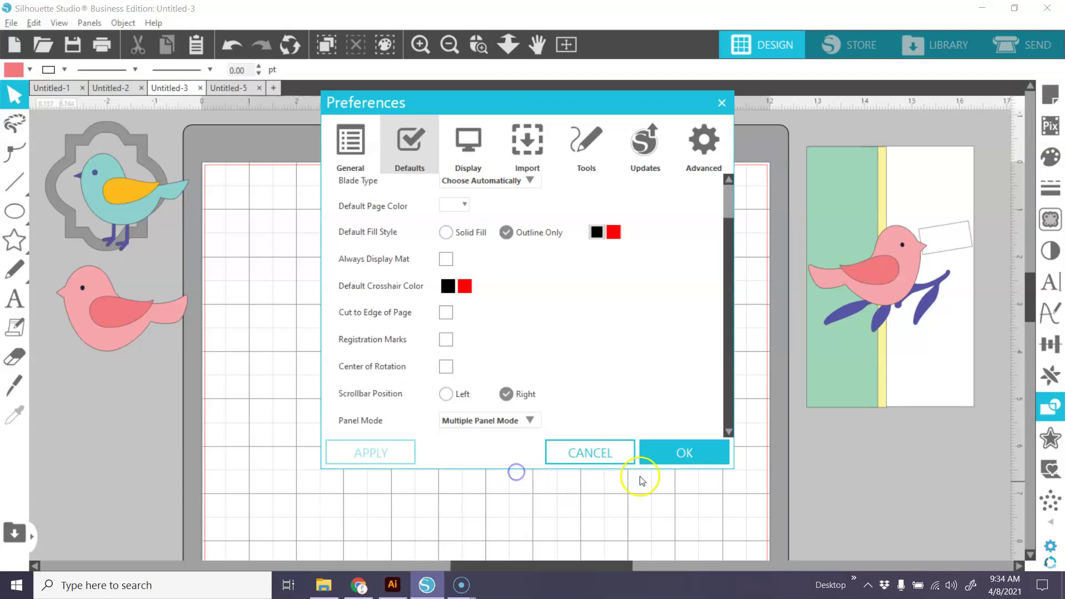
Confirm the preferences and draw a pink circle about 4.013 in wide with the Ellipse tool
left_click(690, 449)
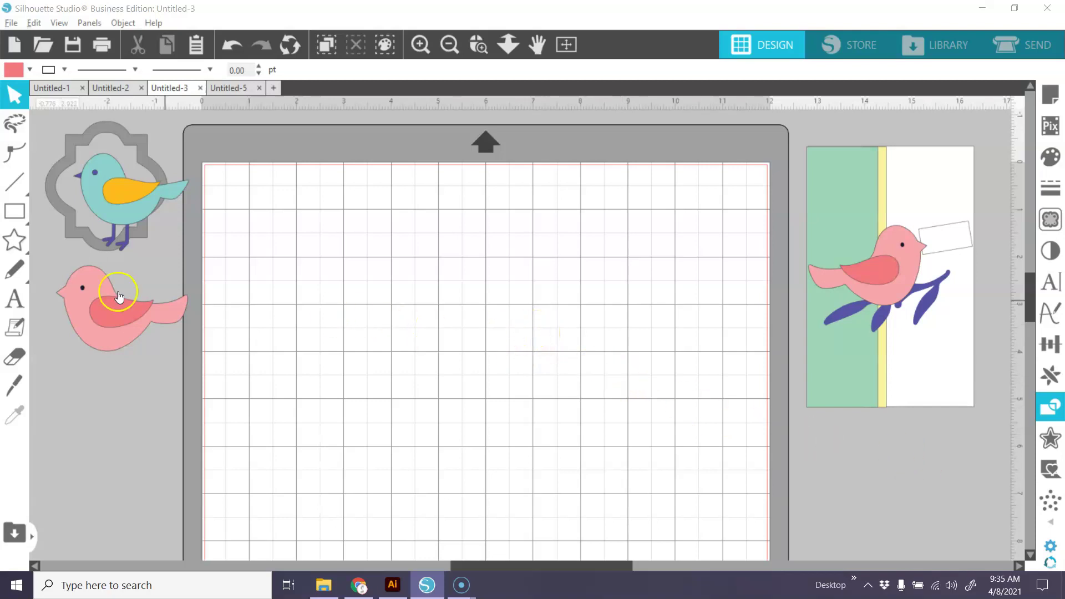
left_click(14, 211)
left_click(95, 215)
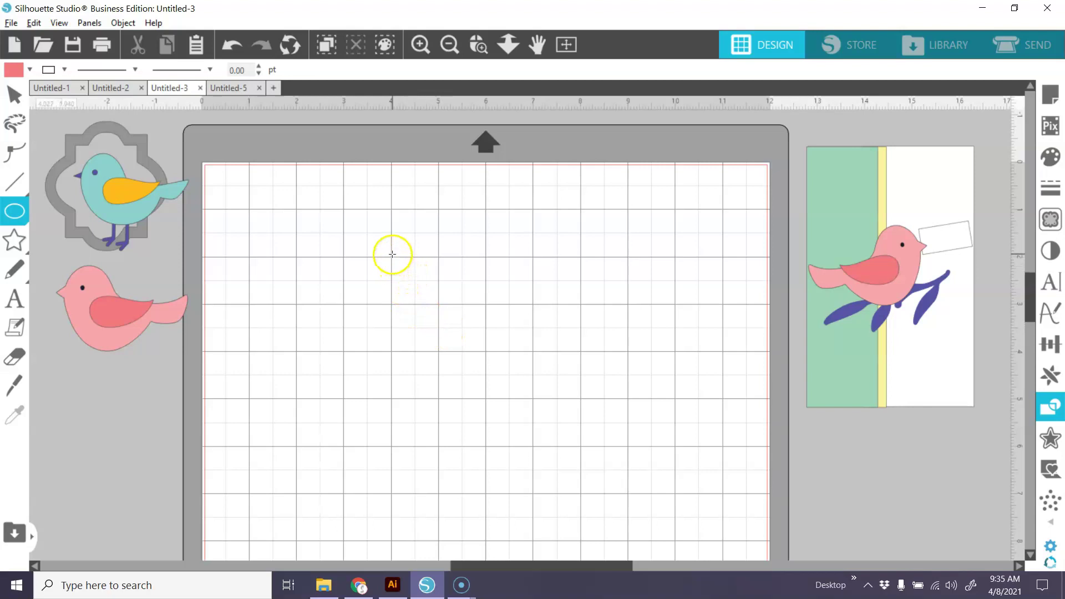
left_click(315, 207)
mouse_move(392, 256)
left_mouse_down()
mouse_move(419, 305)
mouse_move(588, 443)
left_mouse_up()
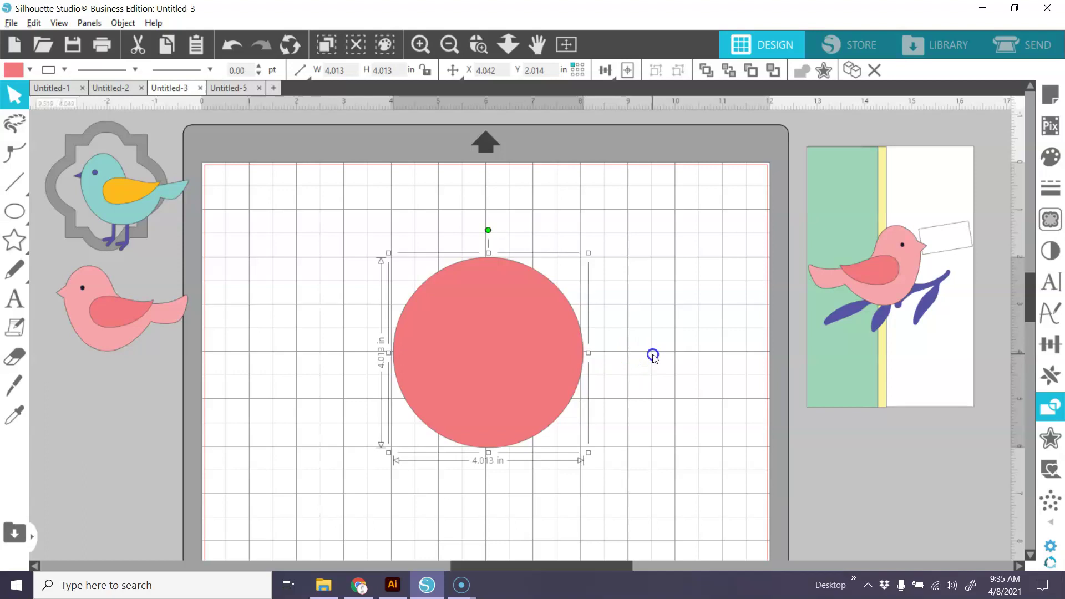
Pull the circle's top point down to flatten its top into a bean-shaped body
double_click(537, 347)
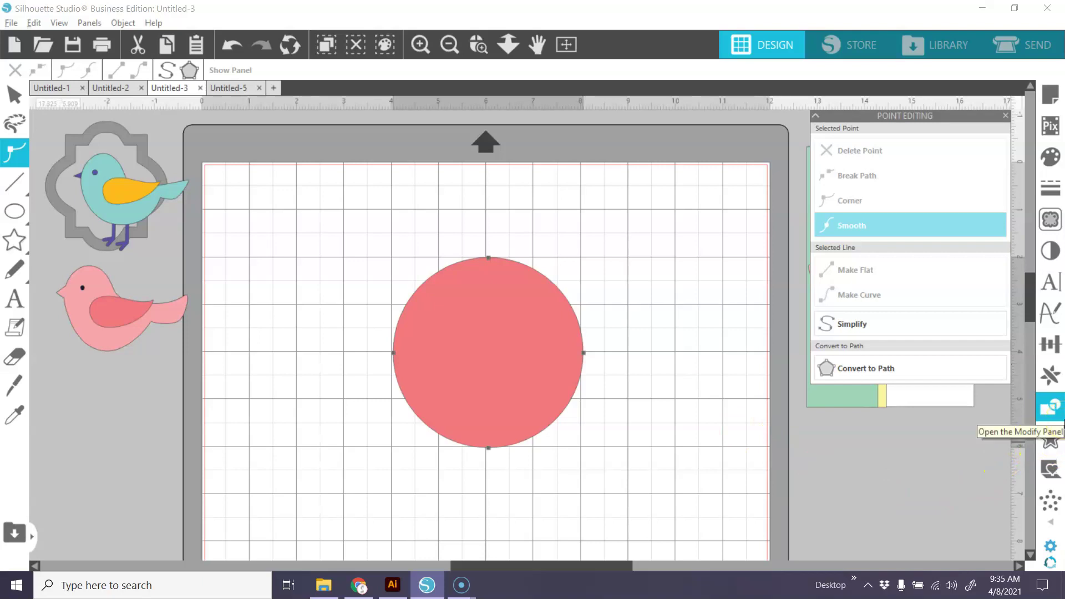
left_click(1053, 410)
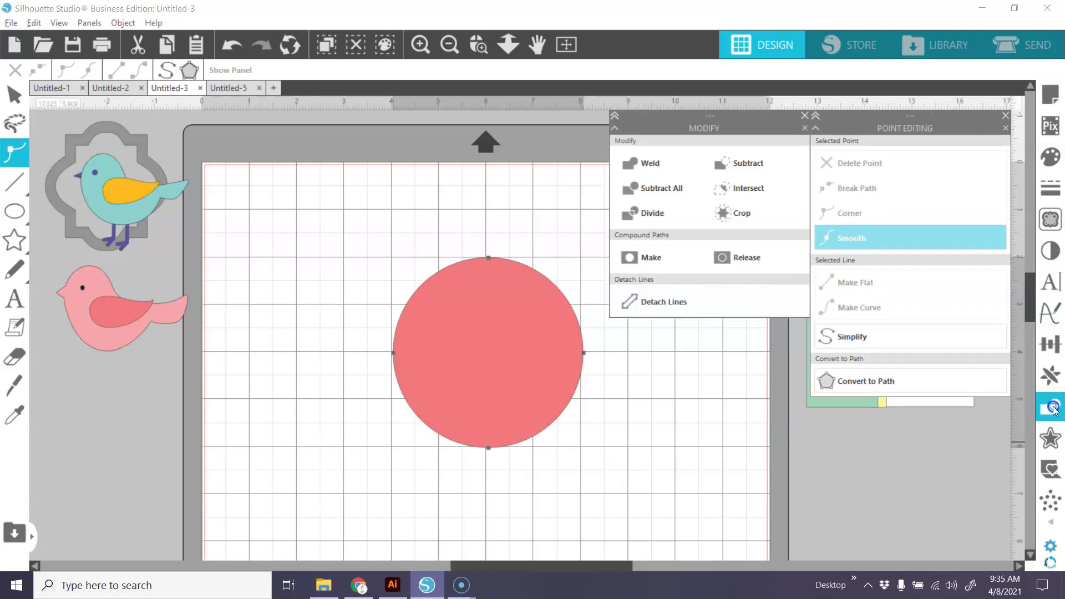
left_click_drag(727, 124, 915, 401)
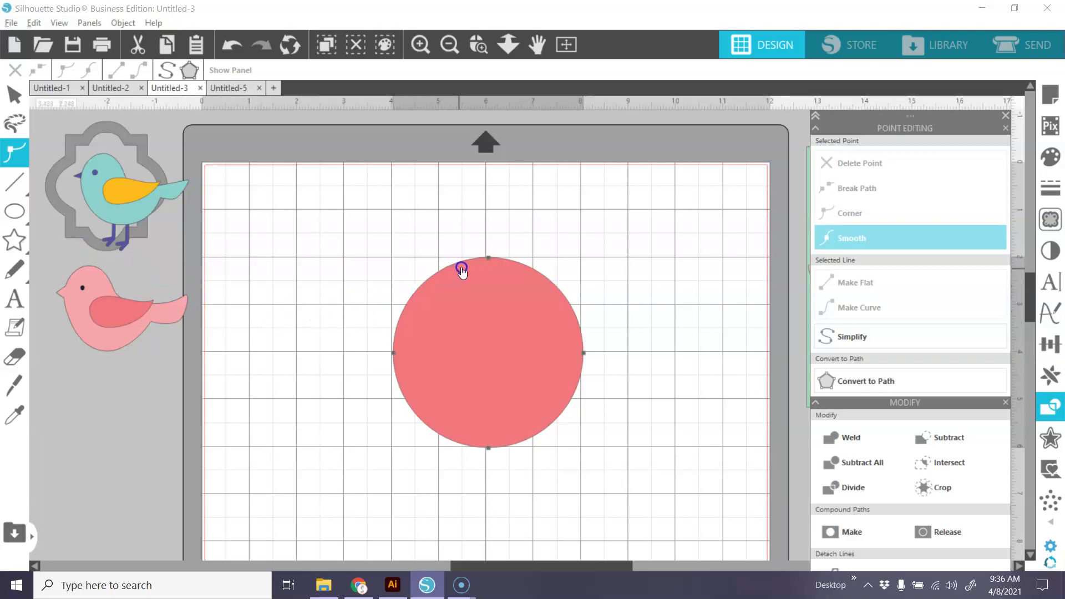
left_click(489, 258)
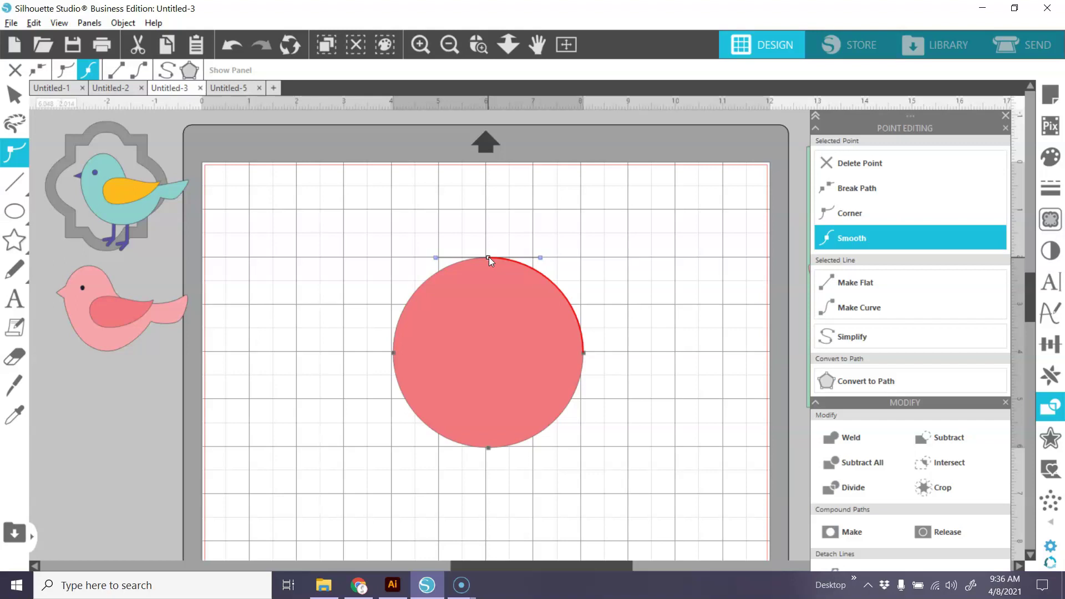
left_click(612, 271)
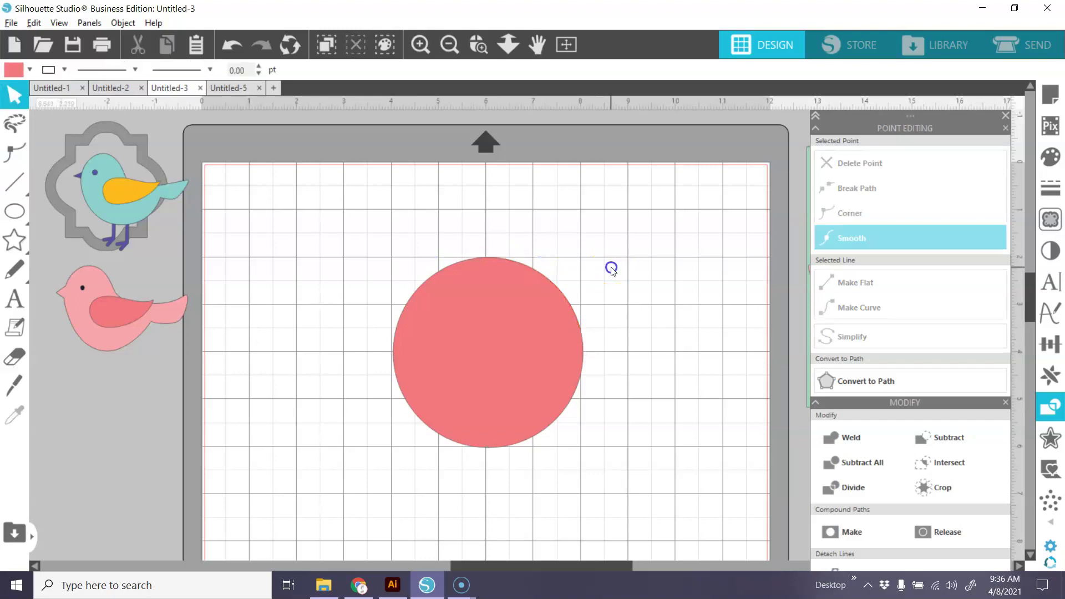
left_click(531, 295)
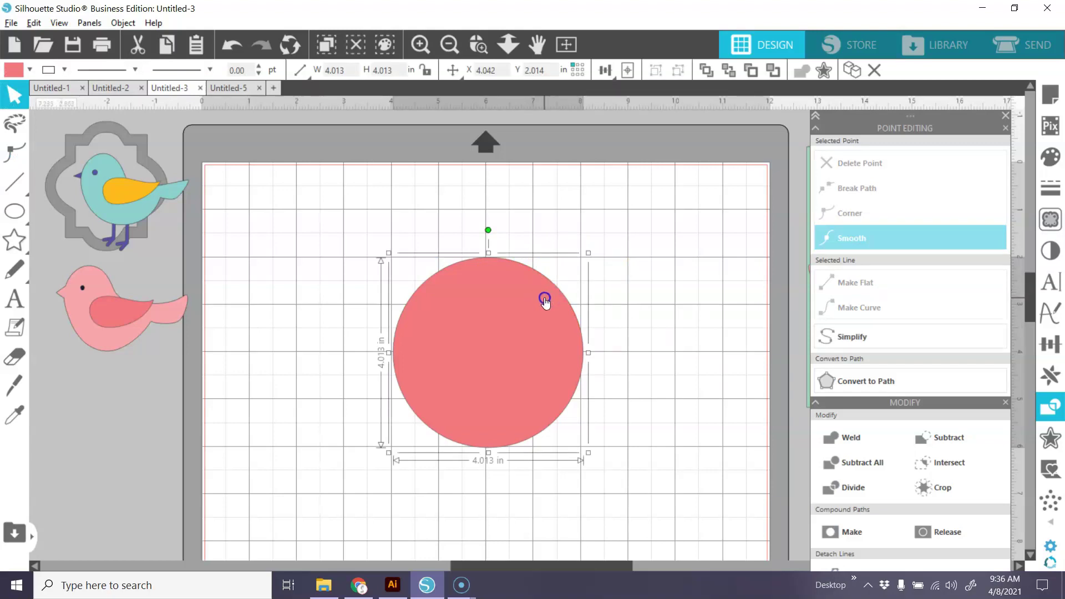
double_click(543, 302)
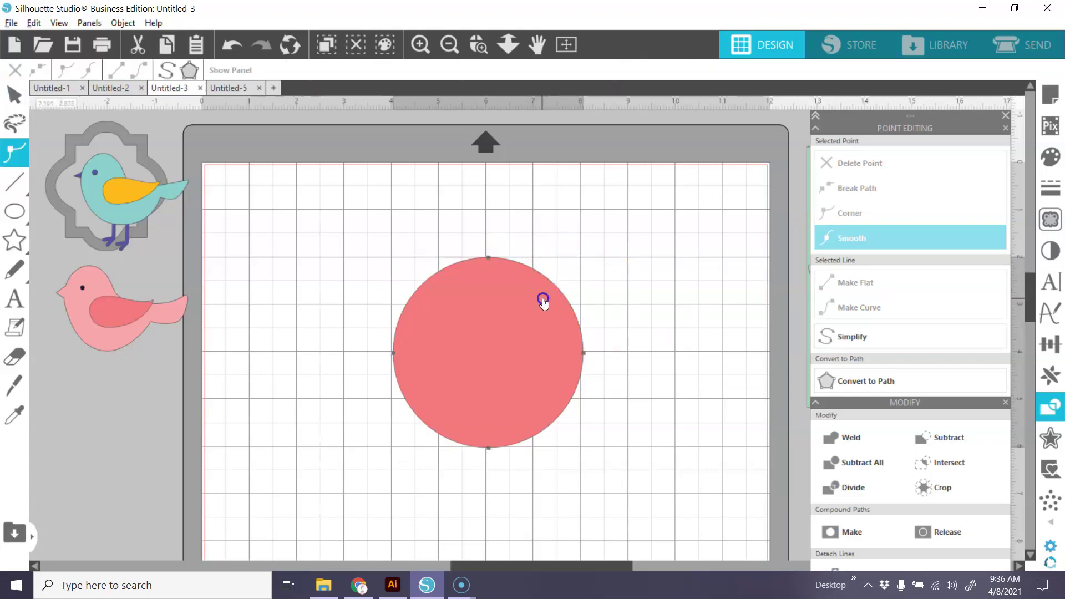
left_click_drag(488, 257, 488, 317)
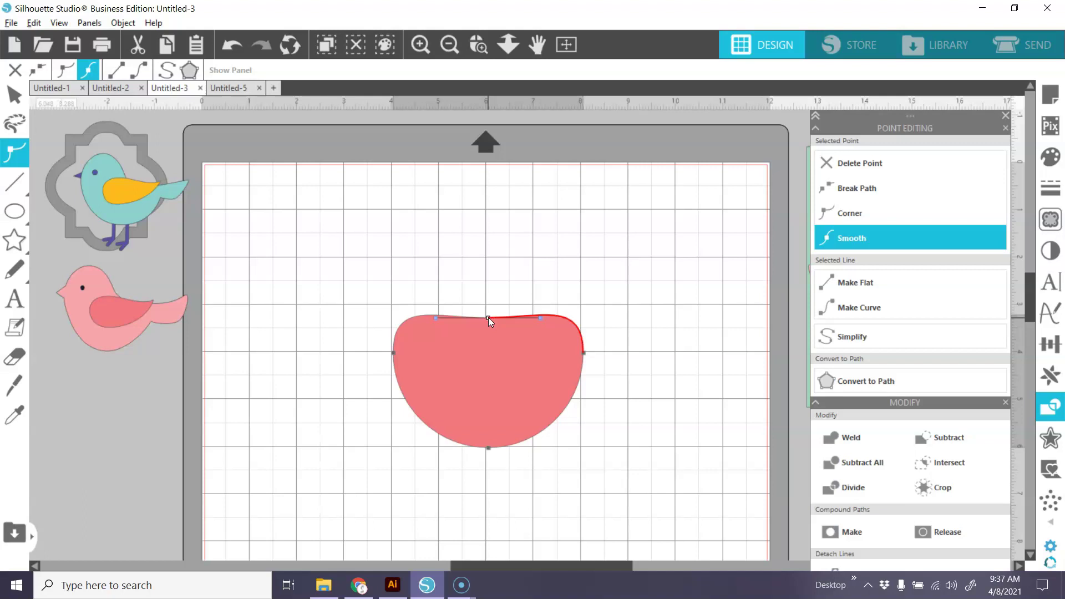
mouse_move(488, 317)
left_mouse_down()
mouse_move(451, 298)
mouse_move(485, 316)
mouse_move(520, 312)
mouse_move(501, 311)
mouse_move(506, 345)
mouse_move(537, 335)
mouse_move(587, 353)
left_mouse_up()
Drag the right point's upper handle down so the body tapers to a sharp right corner
left_click(586, 355)
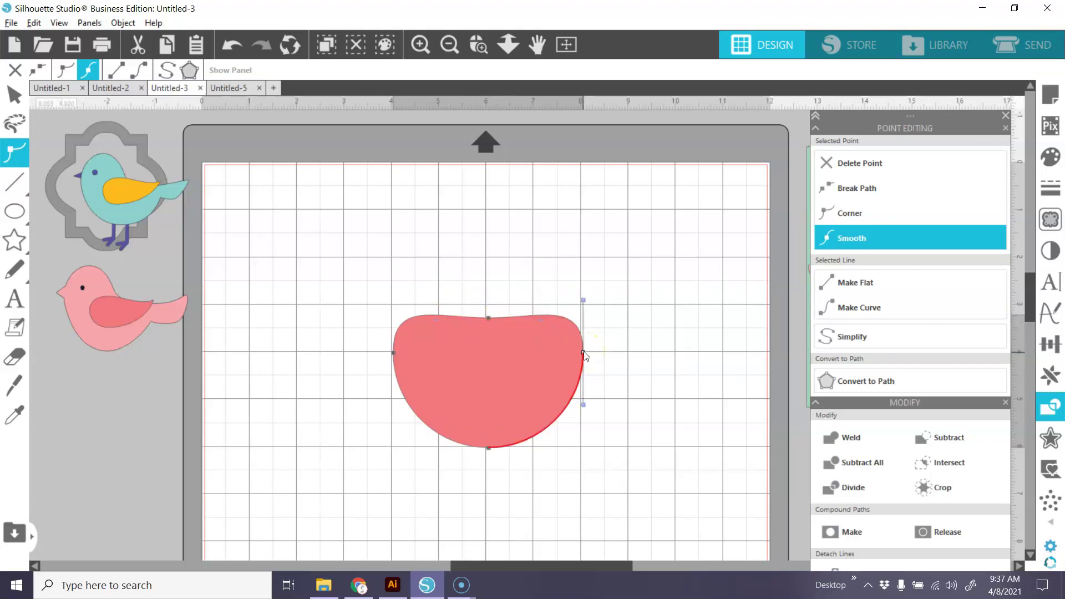
left_click_drag(614, 321, 626, 322)
left_click_drag(584, 301, 584, 391)
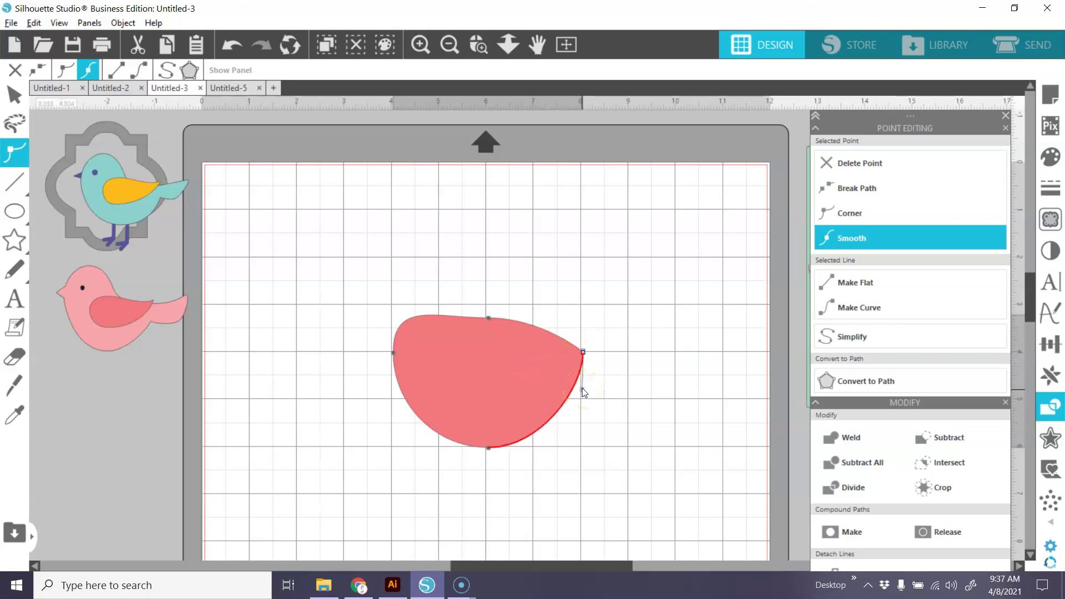
left_click(893, 217)
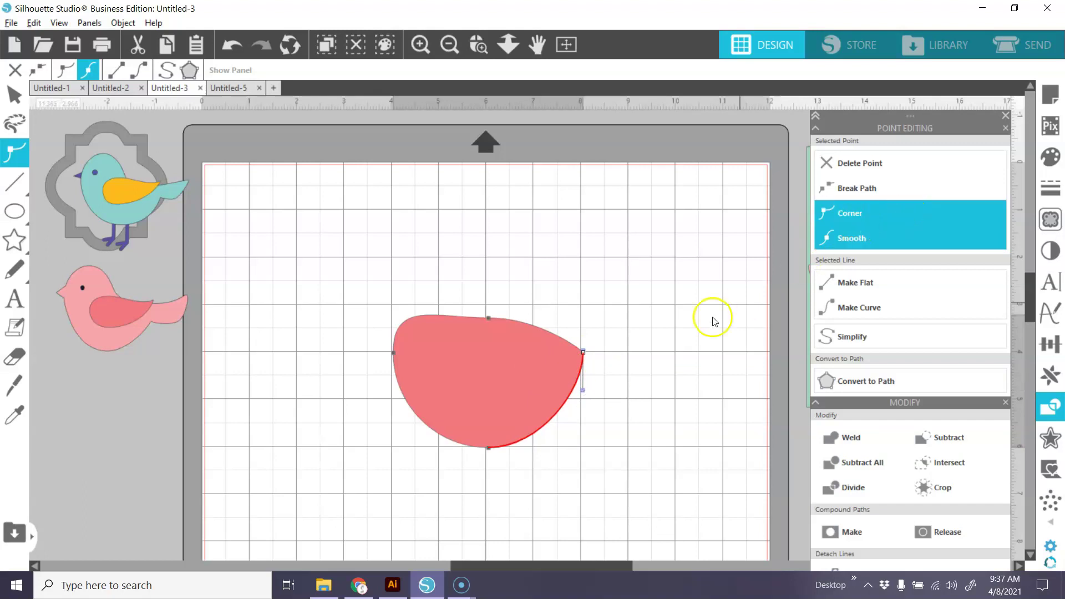
left_click(668, 351)
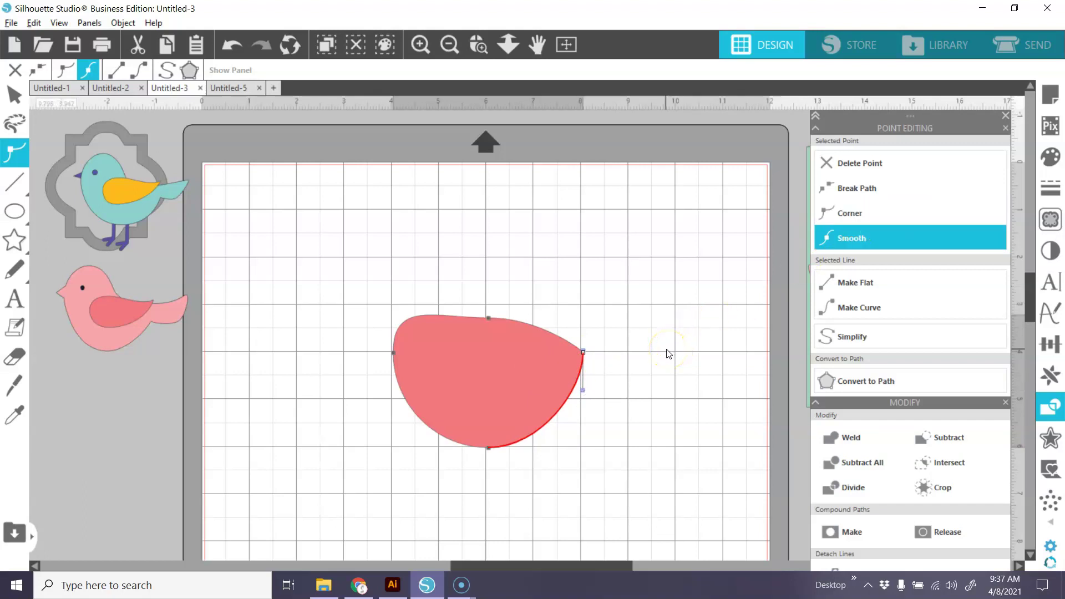
Pull the top curve up and move the top point left to form the head
left_click(488, 319)
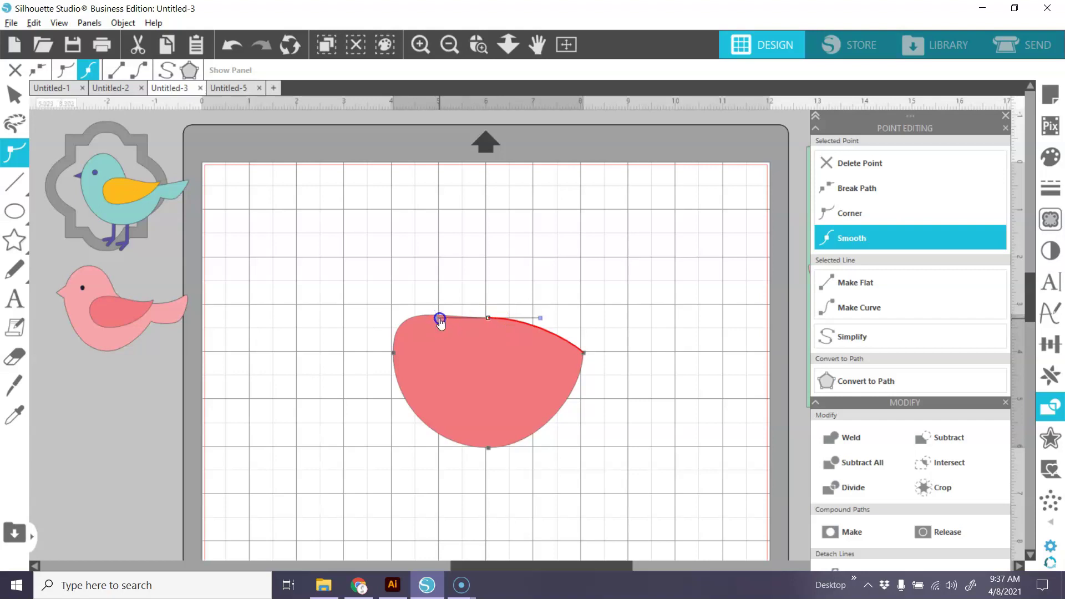
left_click_drag(440, 323, 439, 321)
left_click_drag(437, 318, 468, 270)
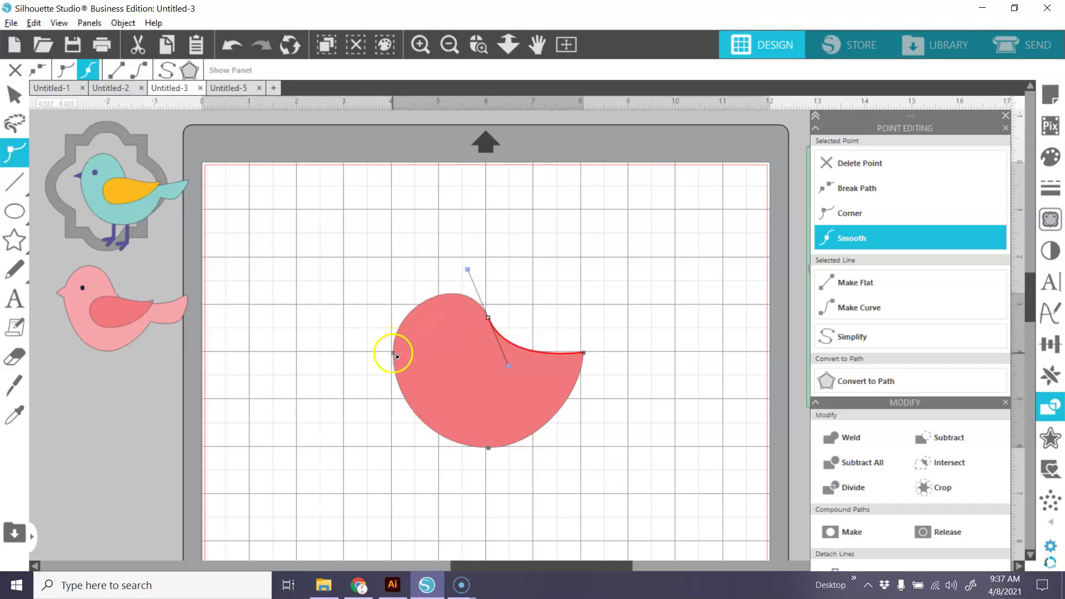
left_click_drag(493, 322, 480, 323)
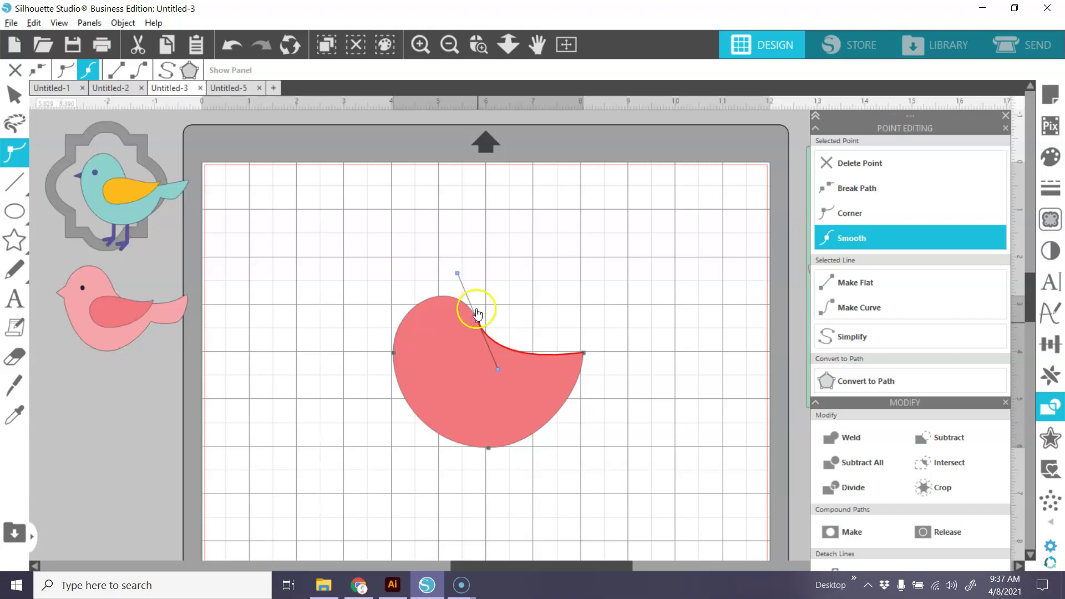
Round out the head's left side and deepen the concave curve of the back
left_click(394, 351)
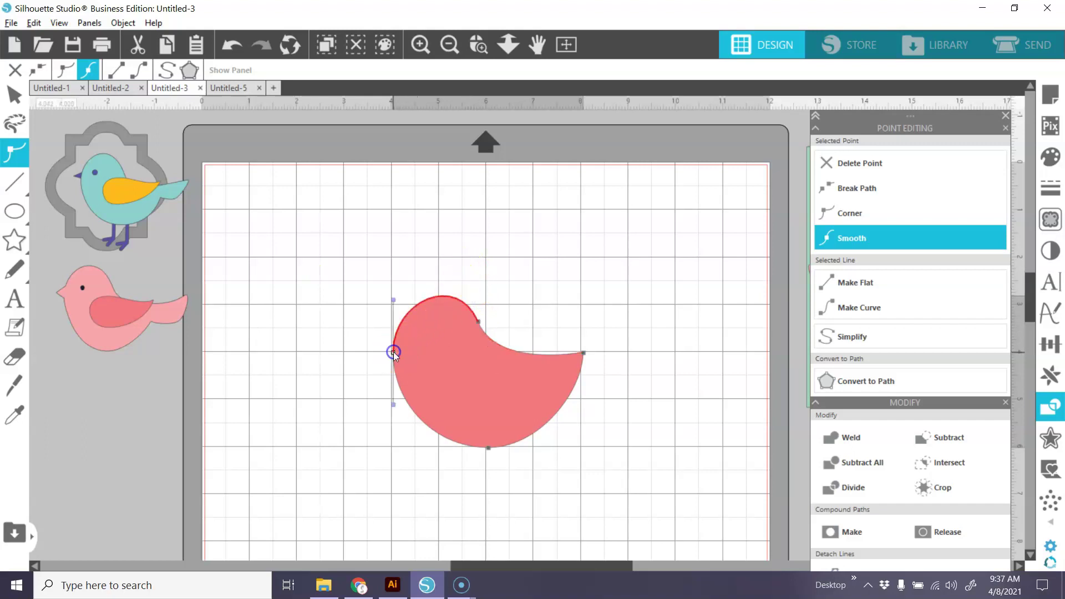
left_click_drag(394, 300, 387, 286)
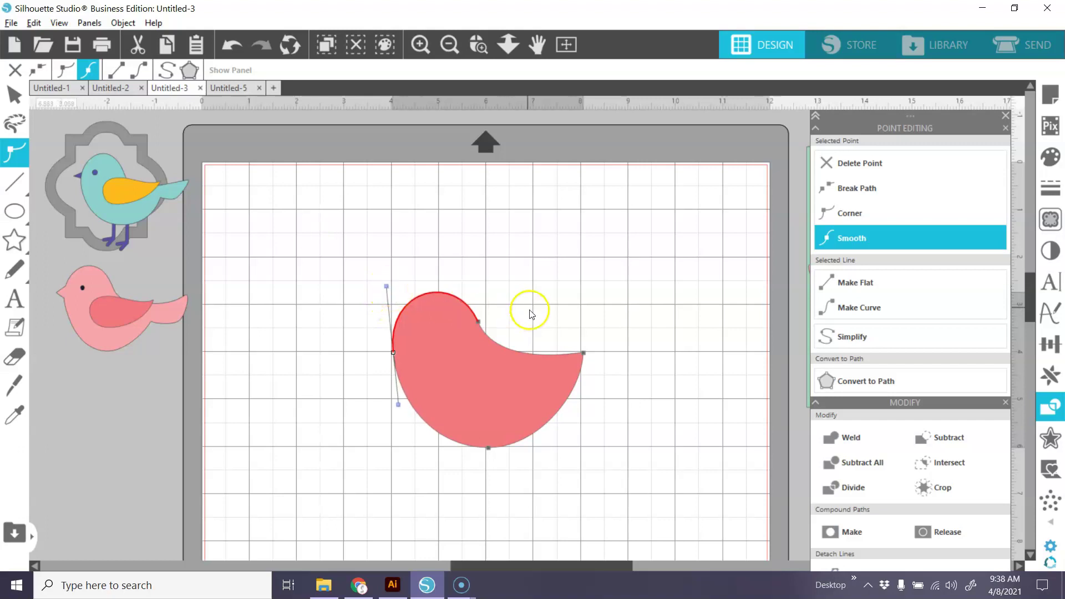
left_click(477, 321)
left_click_drag(477, 322, 477, 327)
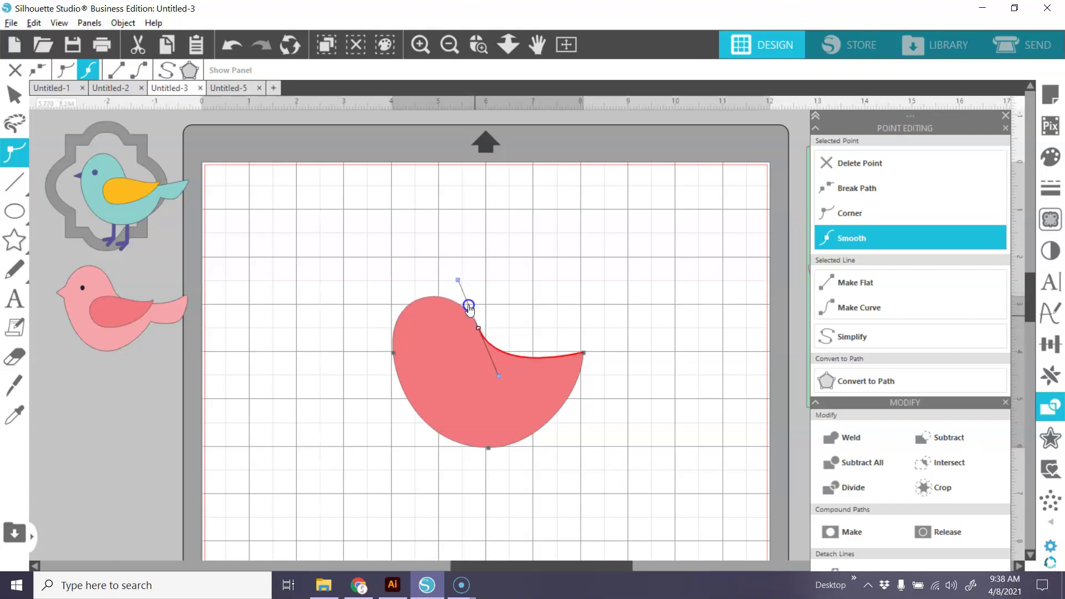
left_click_drag(458, 280, 461, 281)
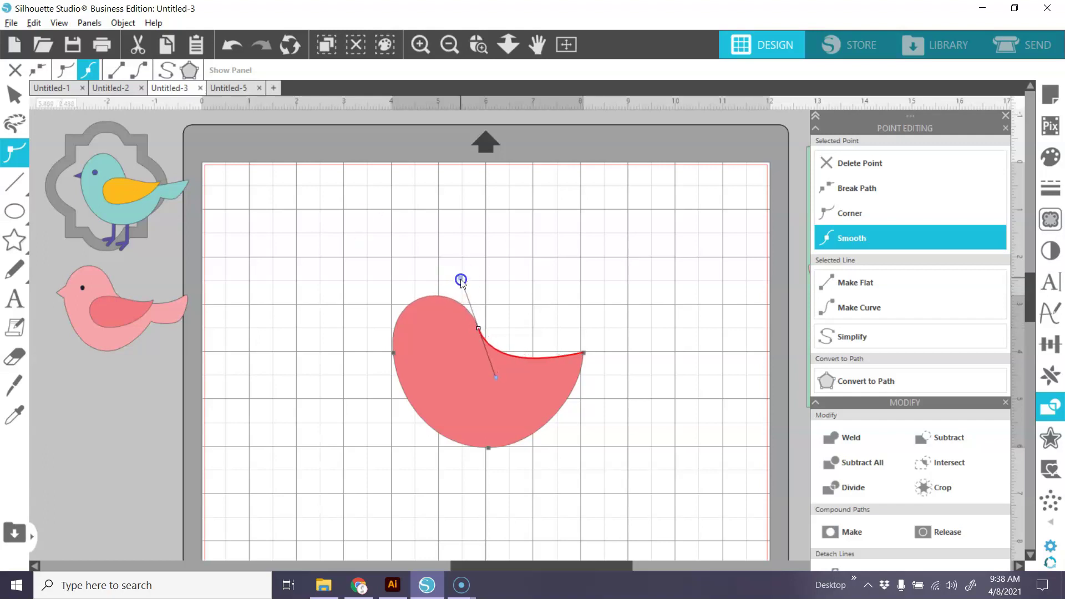
left_click(653, 308)
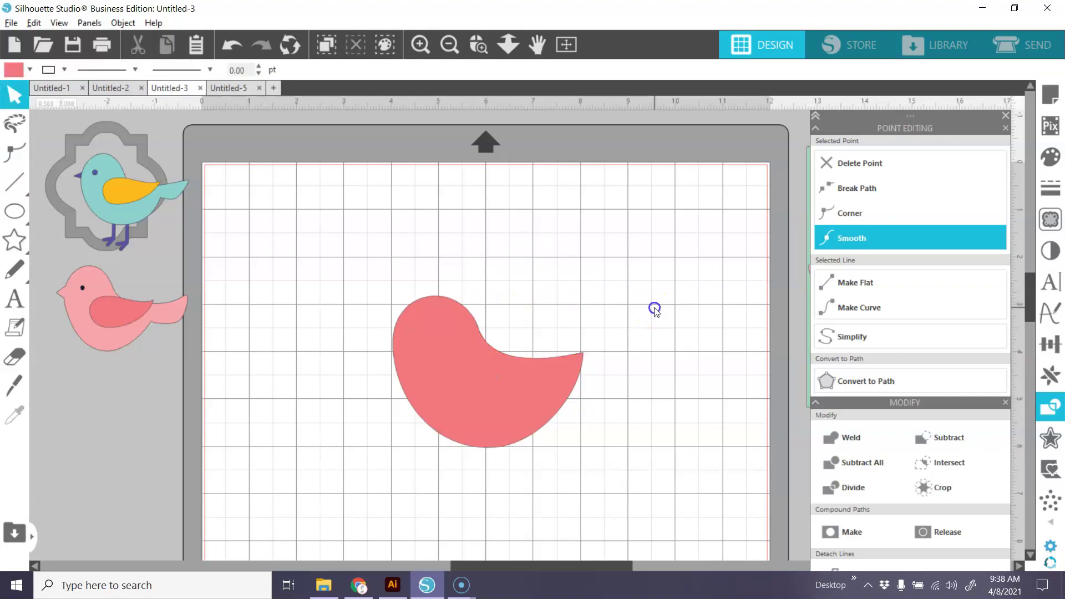
Switch to Draw a Curve Shape and draw a small three-point test shape
left_click(656, 336)
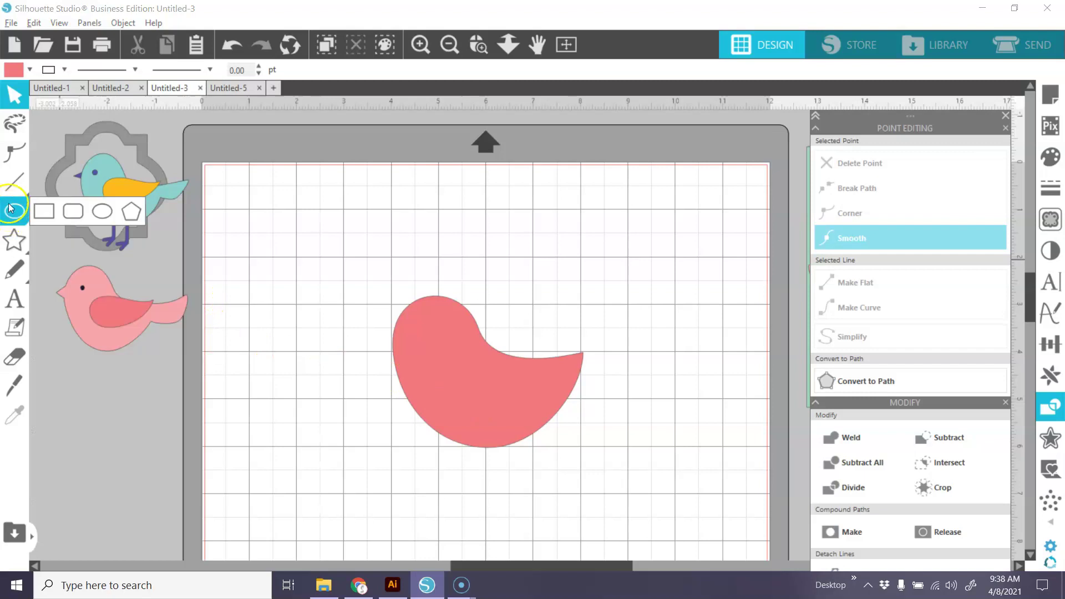
mouse_move(17, 184)
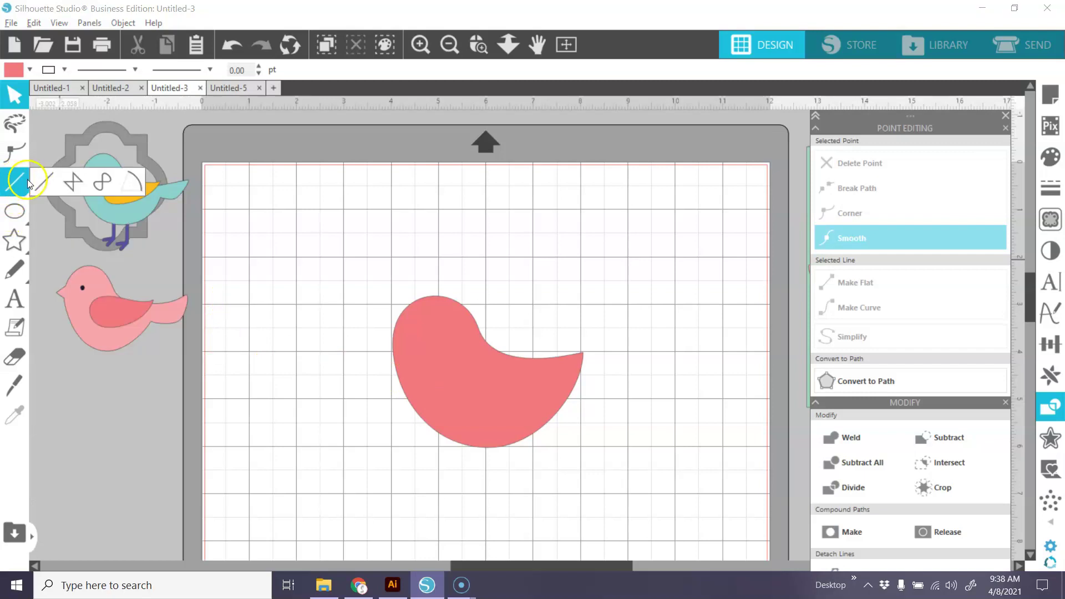
left_click(104, 184)
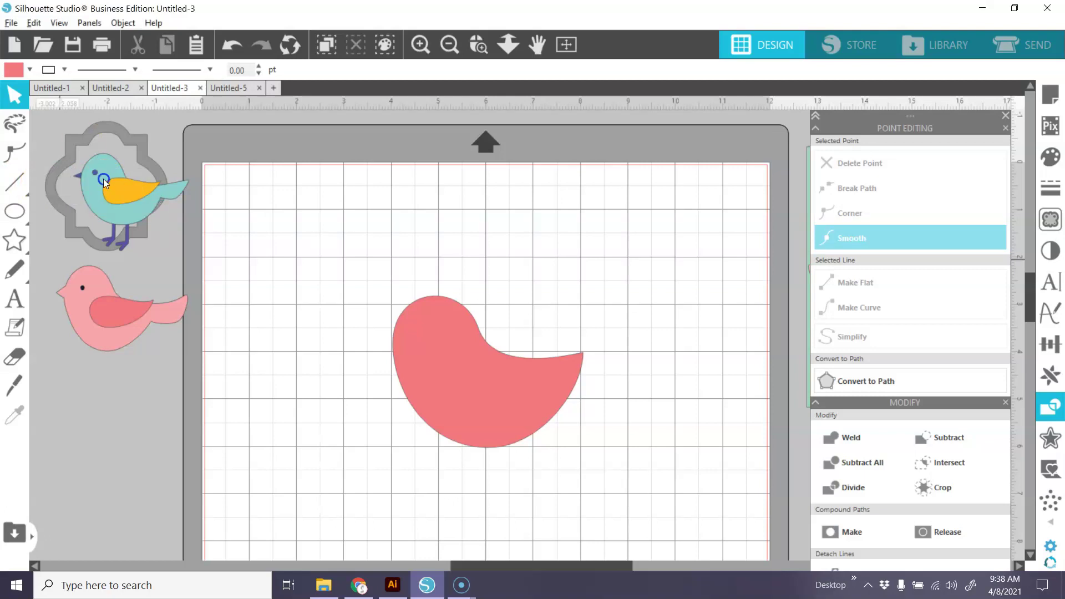
left_click(259, 253)
left_click(271, 315)
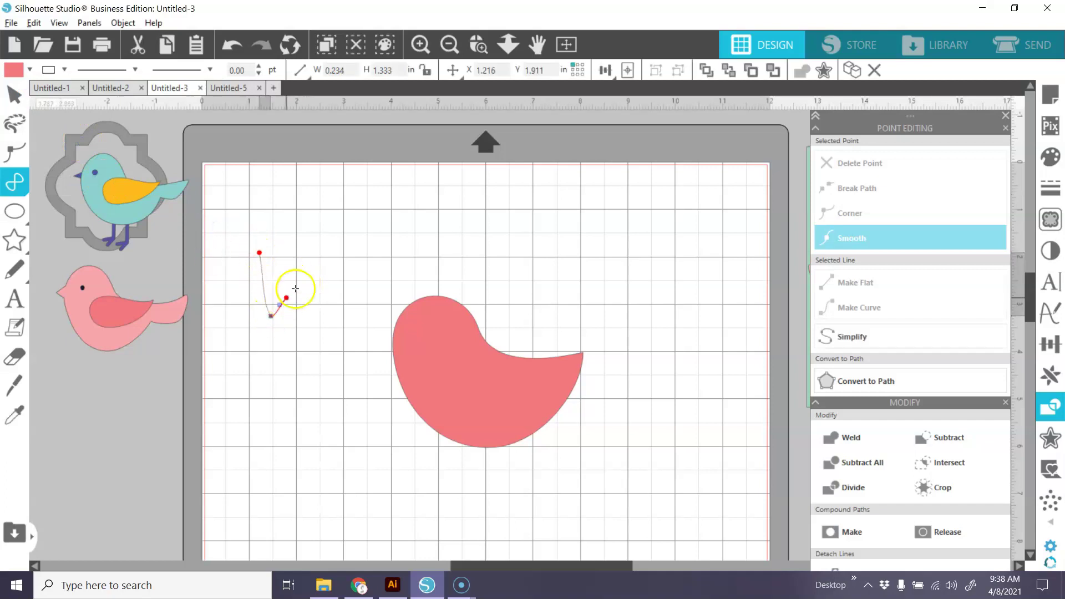
left_click(309, 269)
left_click_drag(259, 253, 259, 254)
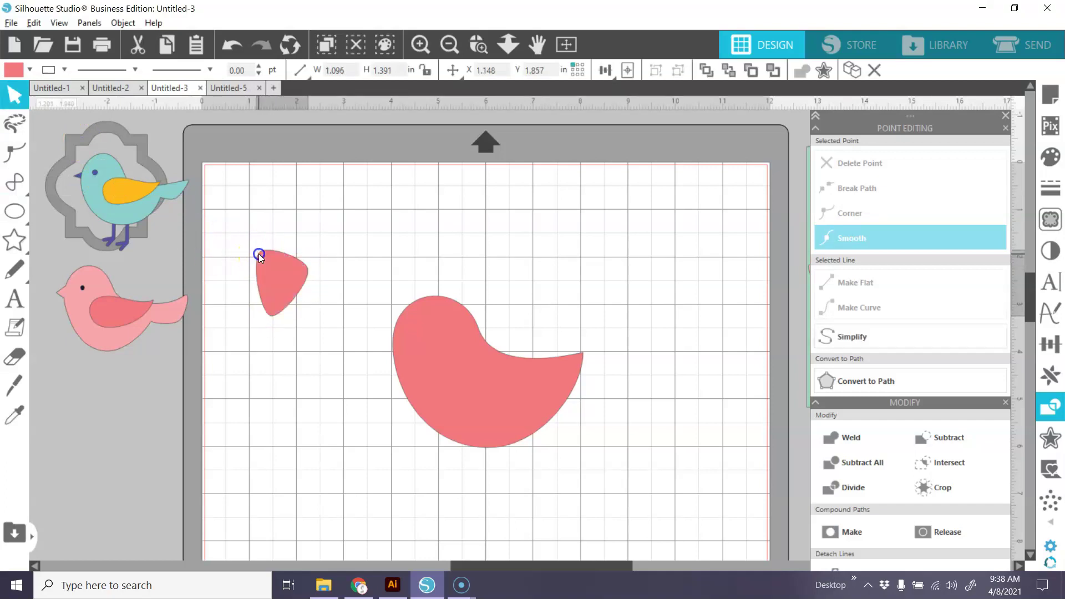
Delete the small practice shape and reselect the curve drawing tool
left_click(287, 293)
key("Delete")
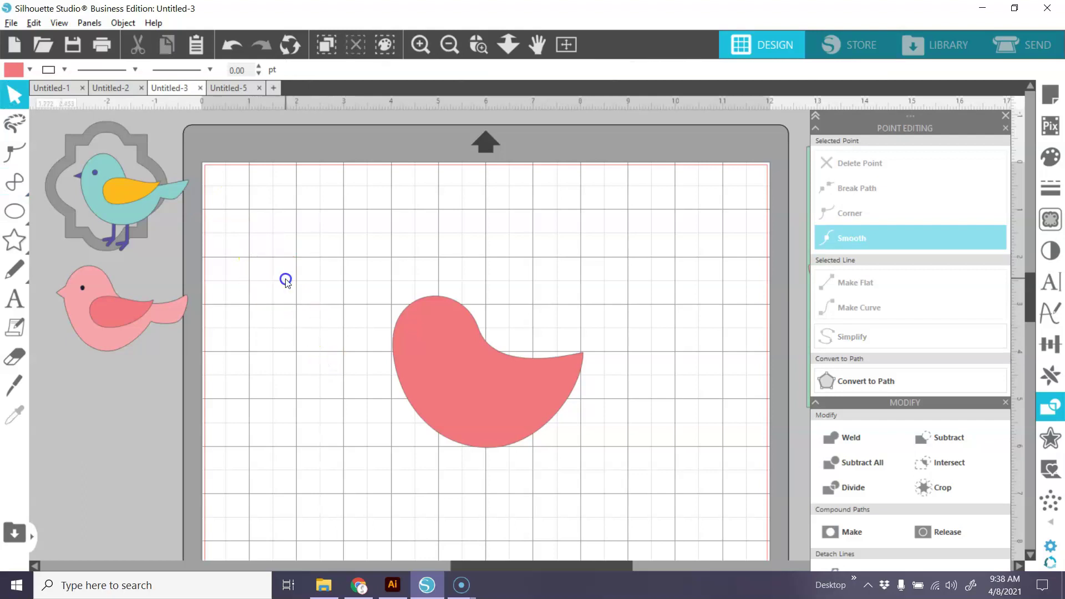
left_click(14, 181)
left_click(102, 182)
left_click(465, 356)
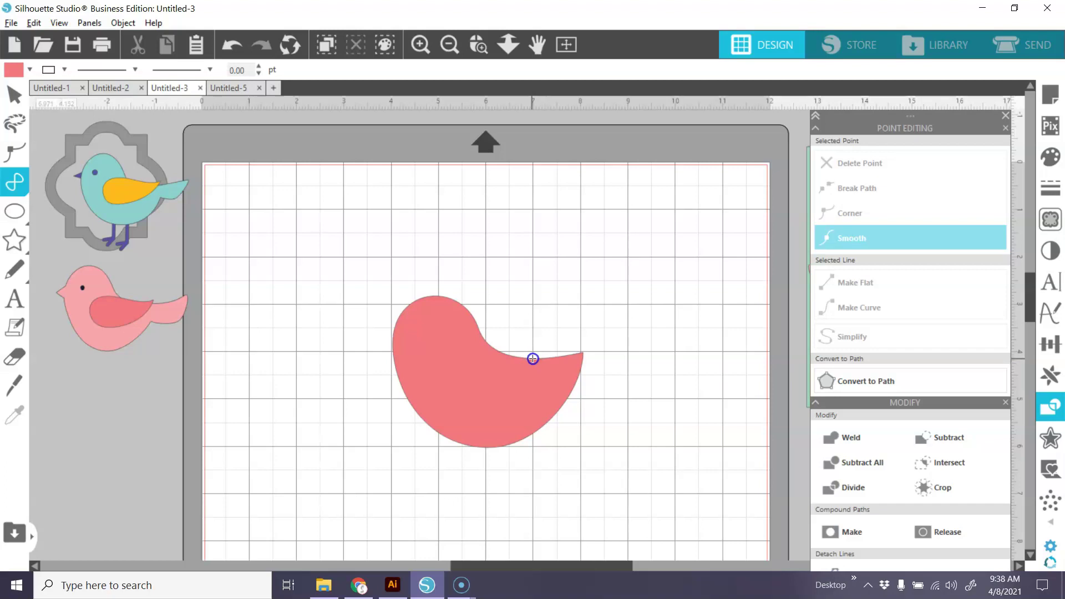
Draw a closed curved tail from the body's back edge out to a lower-right tip
left_click(532, 359)
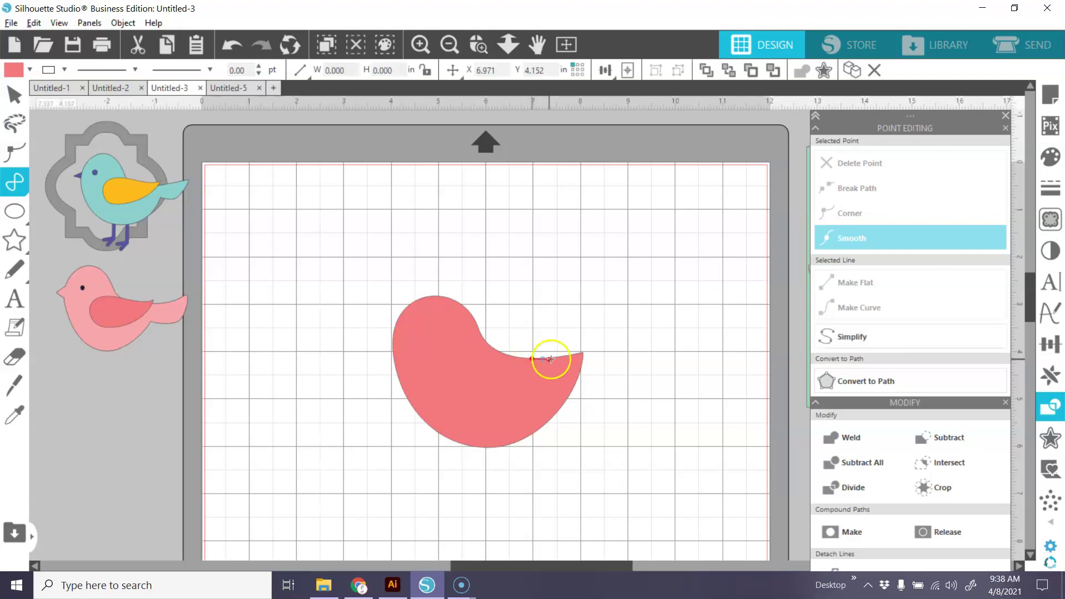
left_click_drag(551, 359, 604, 398)
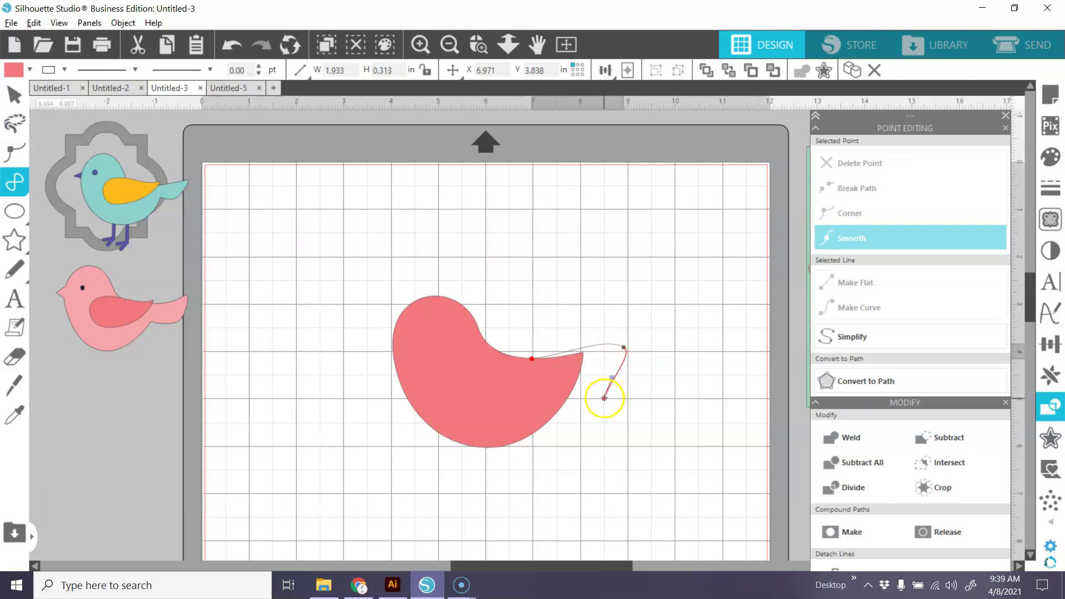
left_click(604, 398)
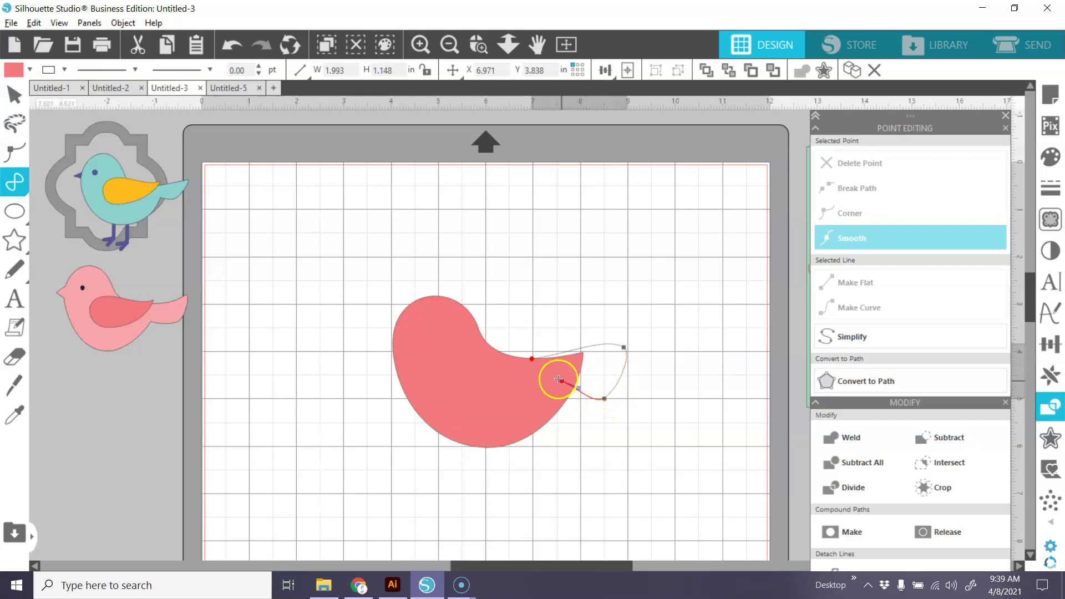
left_click(532, 360)
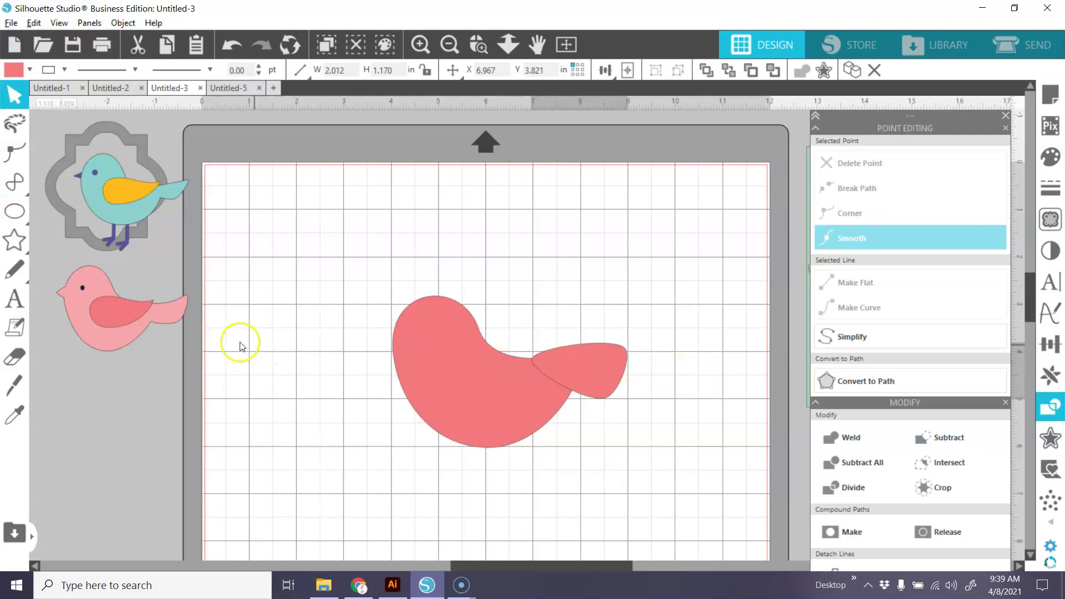
Make the tail tip a sharp corner and straighten the tail's upper edge
left_click(613, 367)
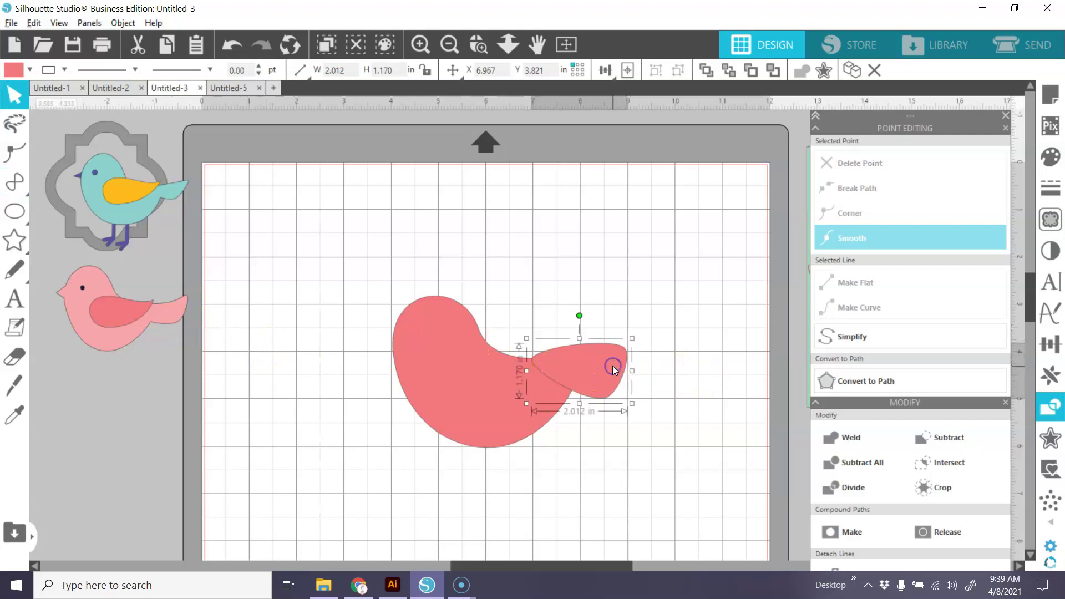
double_click(613, 365)
left_click(626, 350)
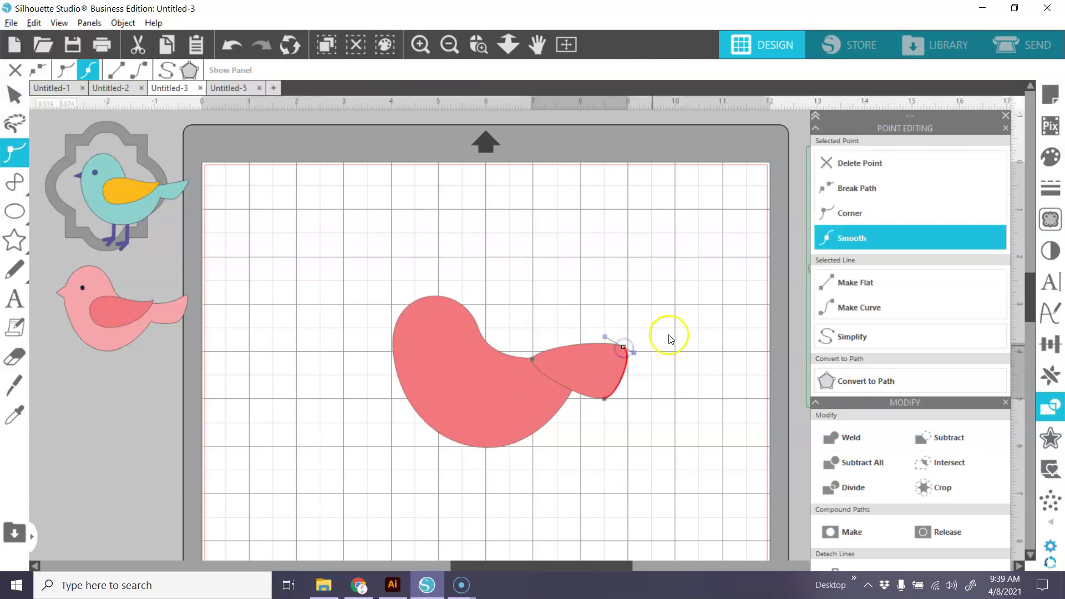
left_click(862, 215)
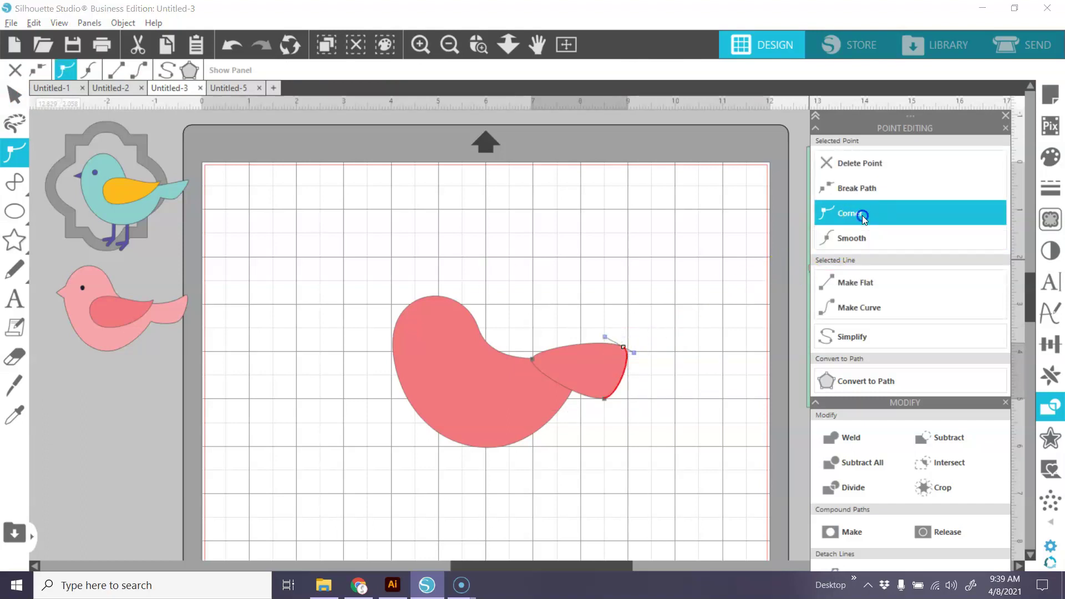
left_click(604, 335)
left_click_drag(606, 338, 596, 359)
left_click_drag(531, 365, 533, 360)
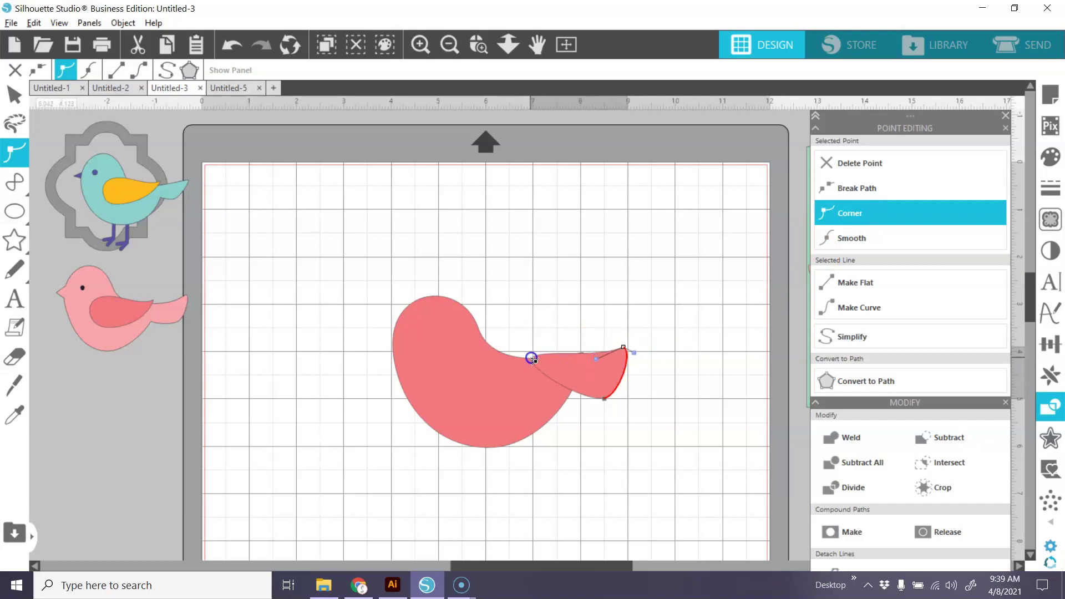
Curve the tail's top edge, raise its tip upward and pull the bottom point inward
left_click(532, 359)
left_click_drag(538, 348, 557, 363)
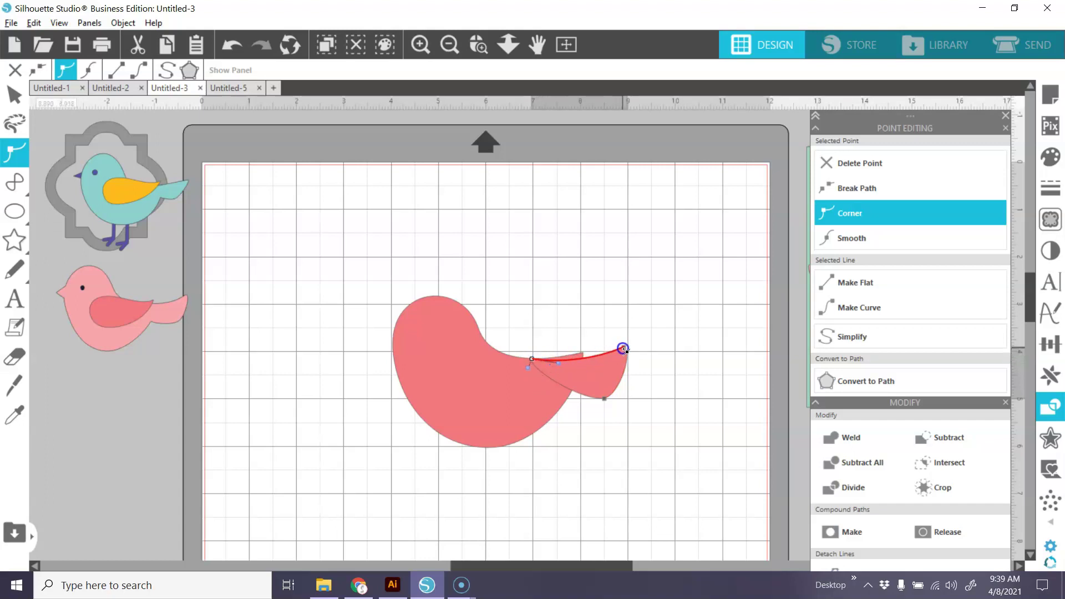
left_click_drag(623, 349, 622, 338)
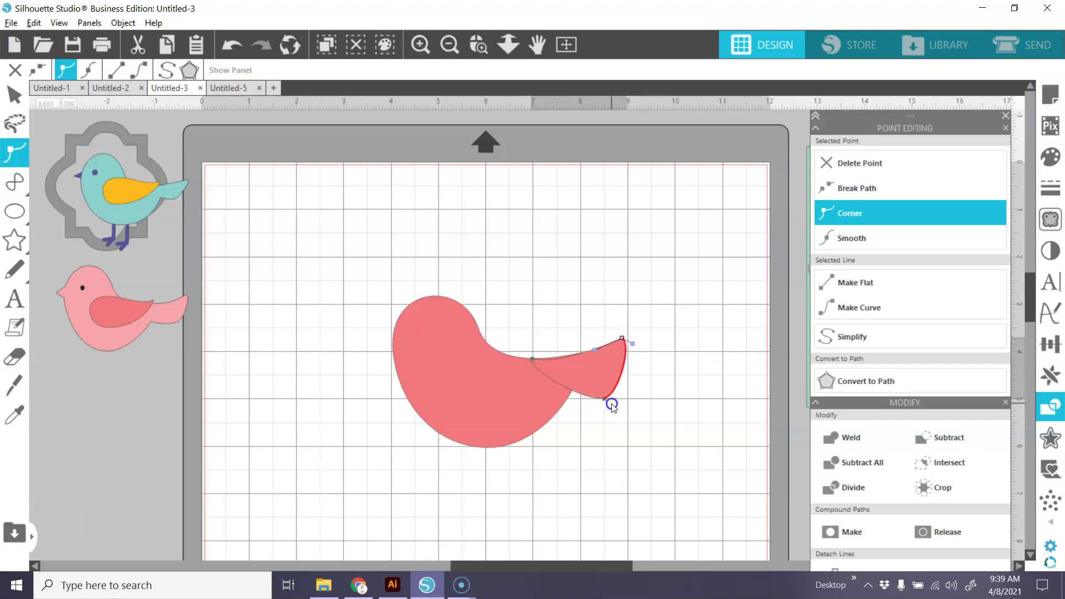
left_click_drag(606, 401, 599, 386)
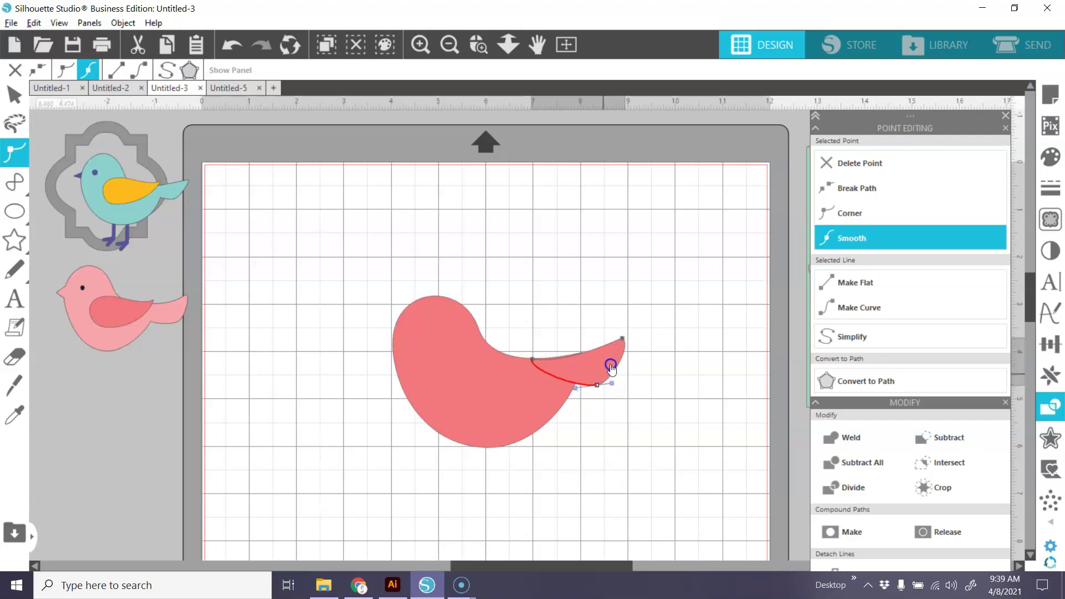
left_click(629, 338)
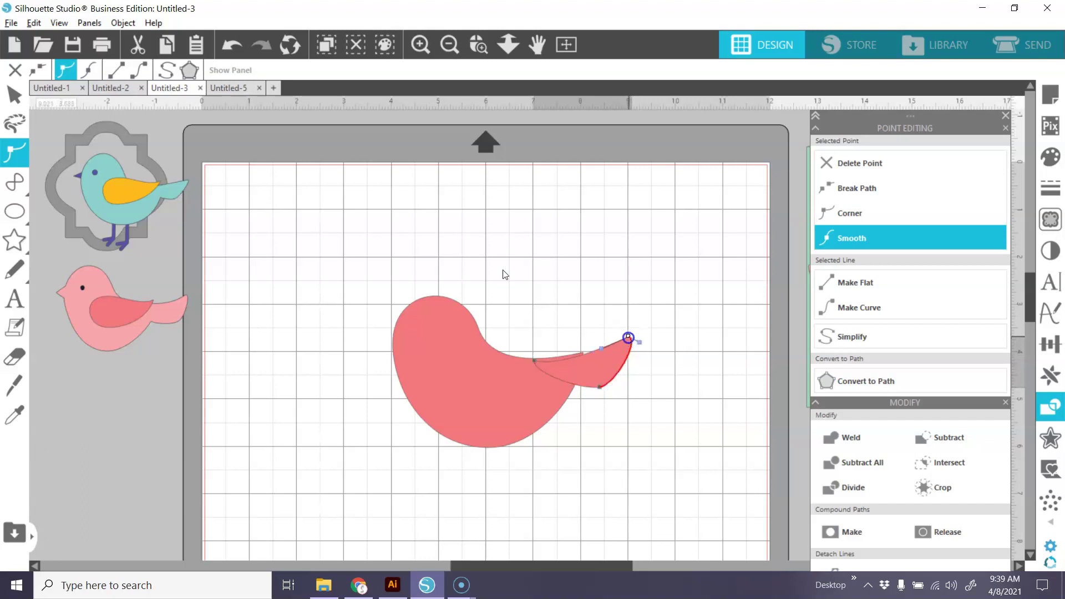
left_click(531, 362)
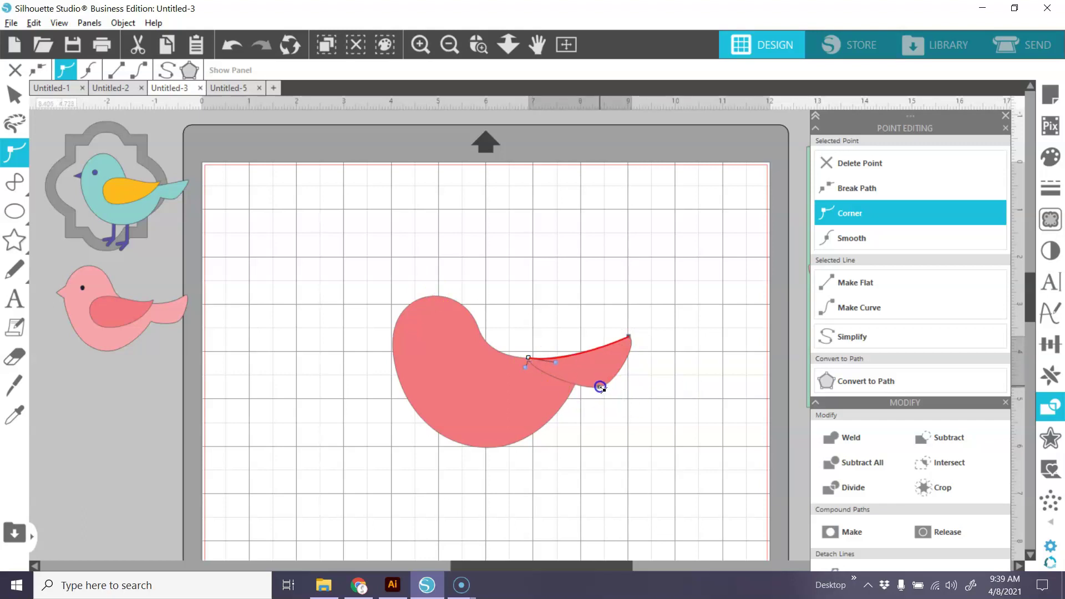
left_click_drag(601, 388, 604, 383)
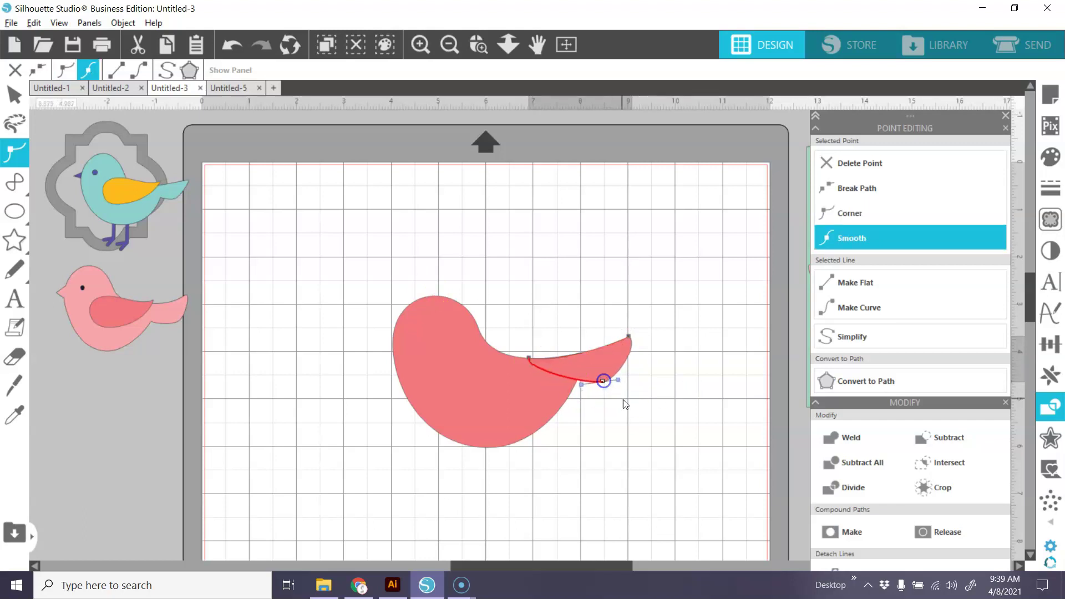
left_click(658, 411)
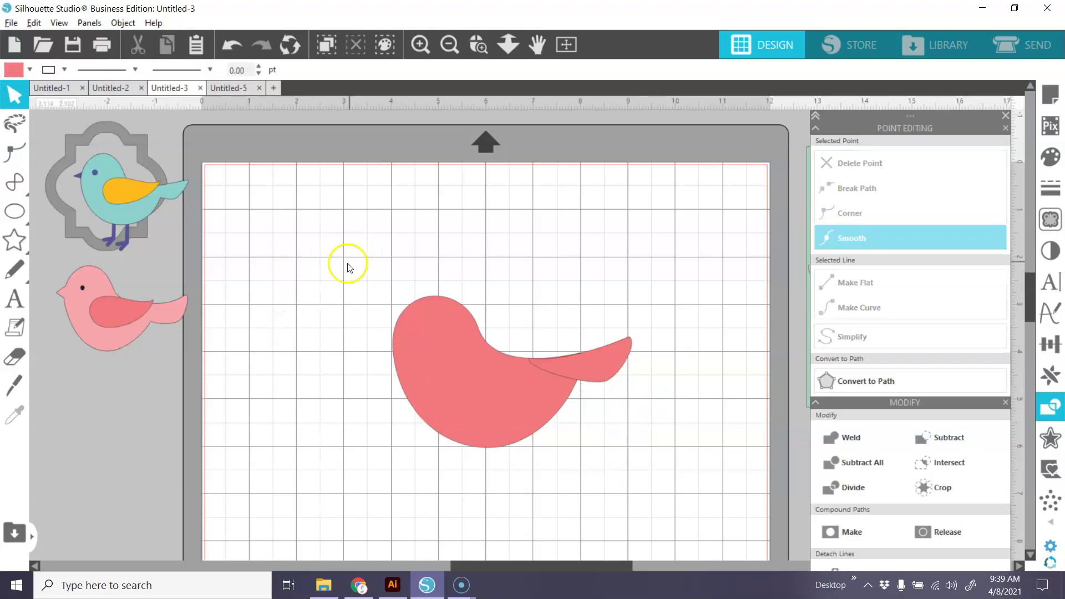
Select the body and tail together and Weld them into one 5.049 x 3.200 in bird
left_click_drag(347, 273, 633, 454)
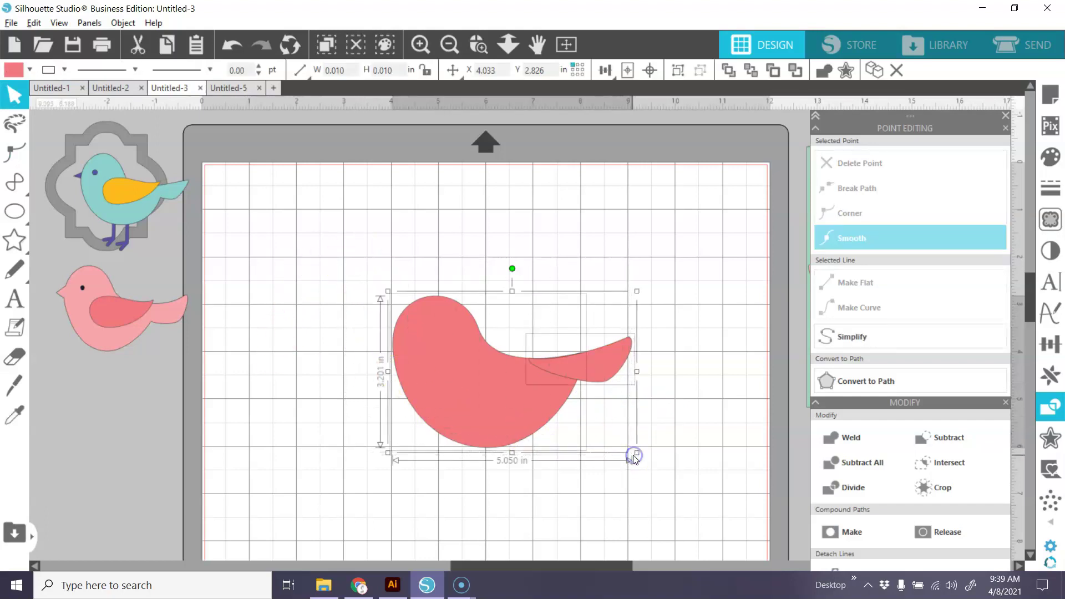
left_click(843, 437)
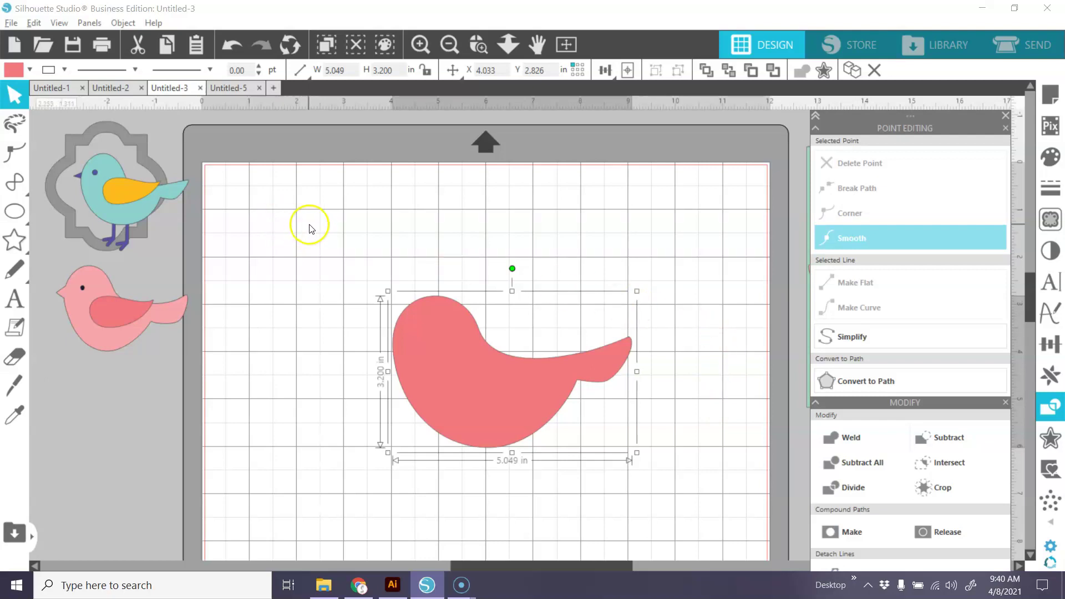
mouse_move(15, 210)
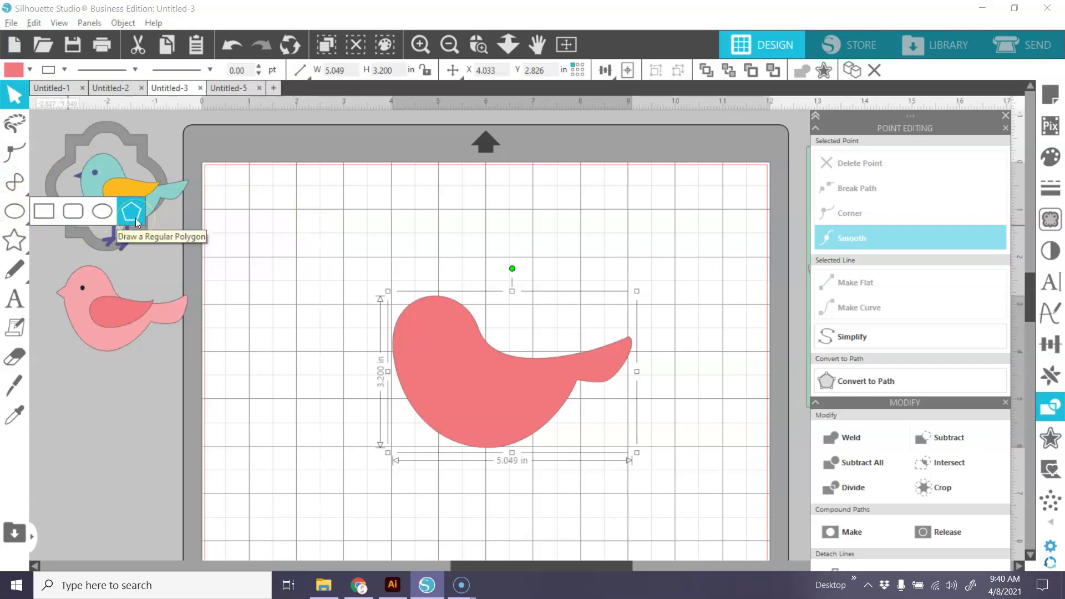
mouse_move(18, 181)
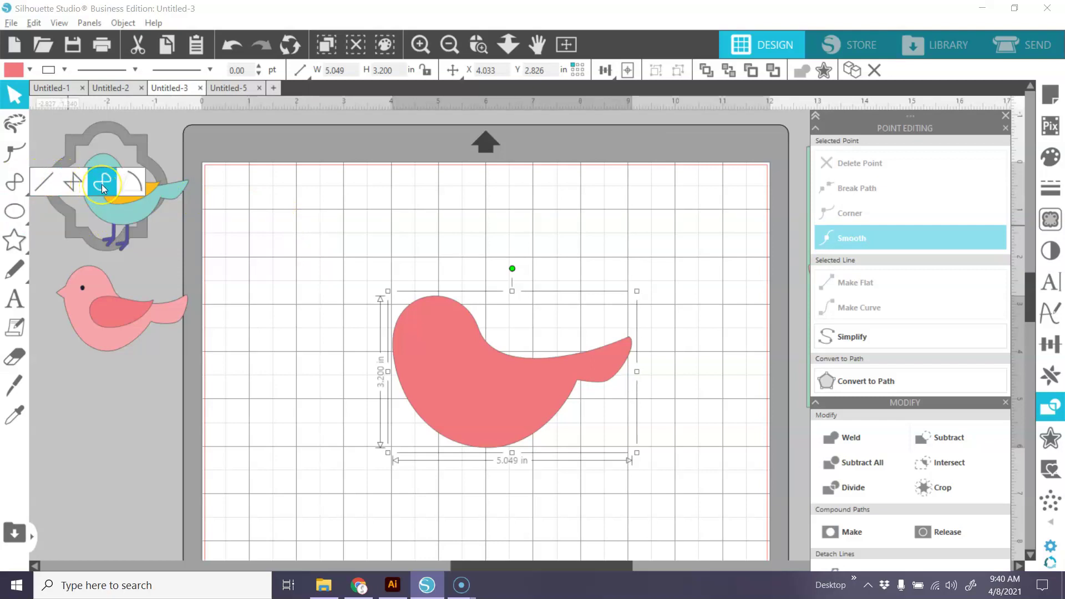
left_click(72, 178)
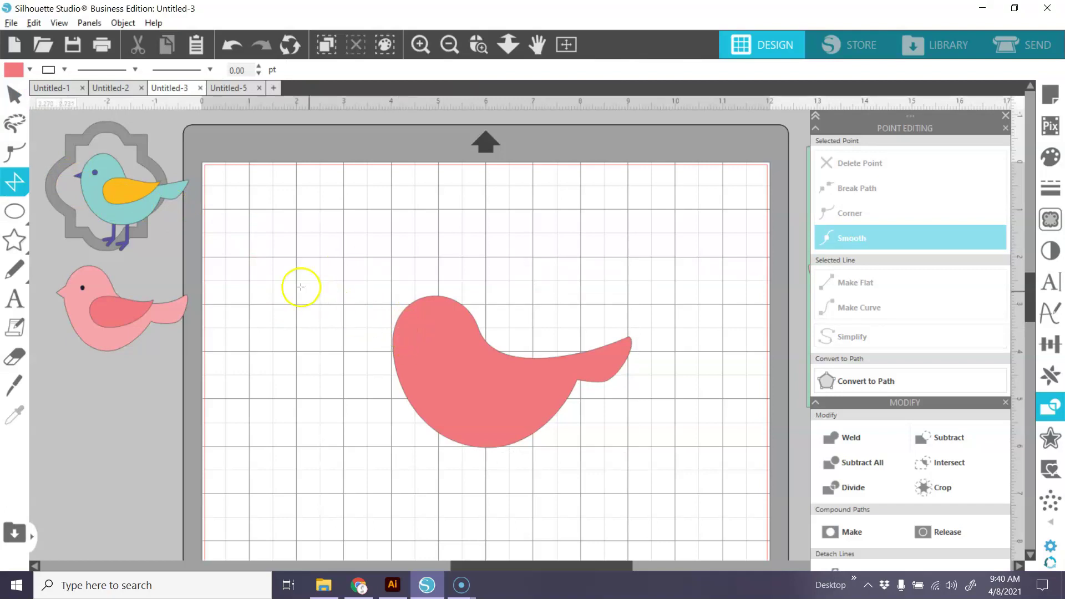
left_click(266, 275)
left_click(296, 231)
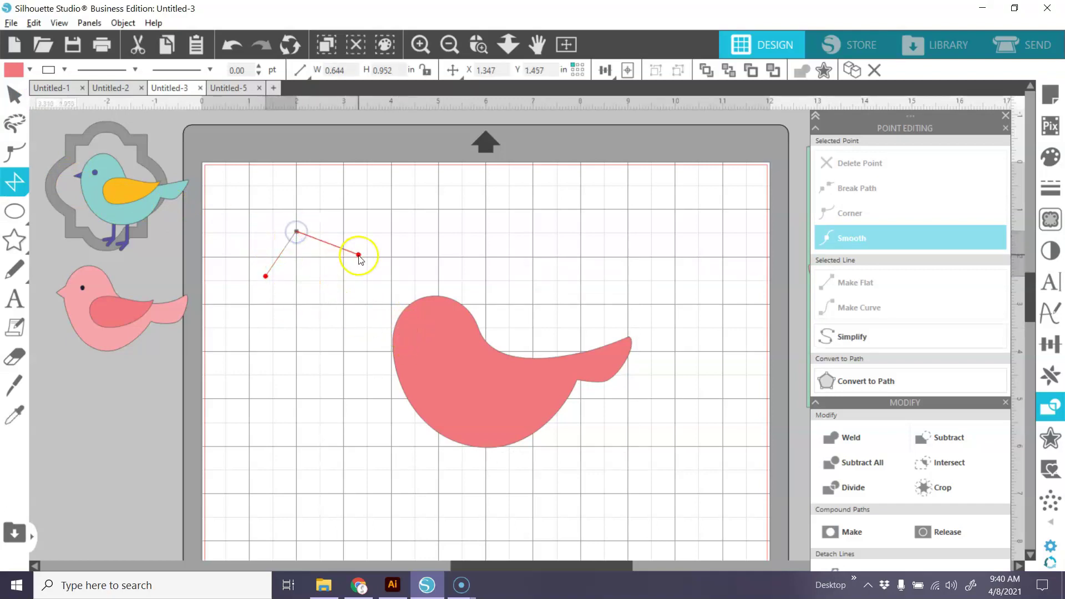
left_click(359, 254)
left_click(331, 324)
left_click(269, 361)
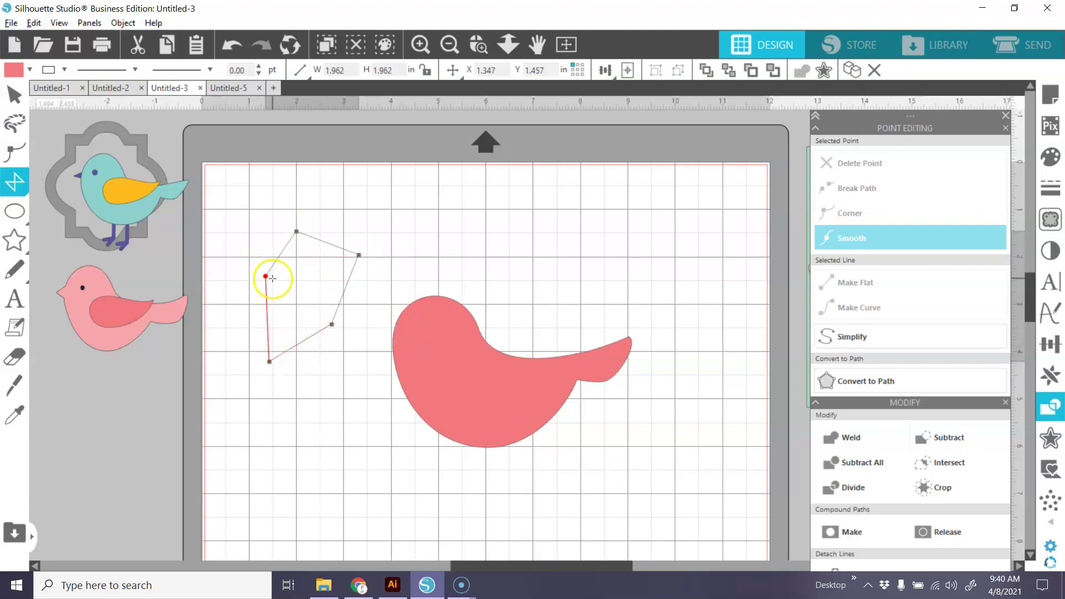
left_click(265, 275)
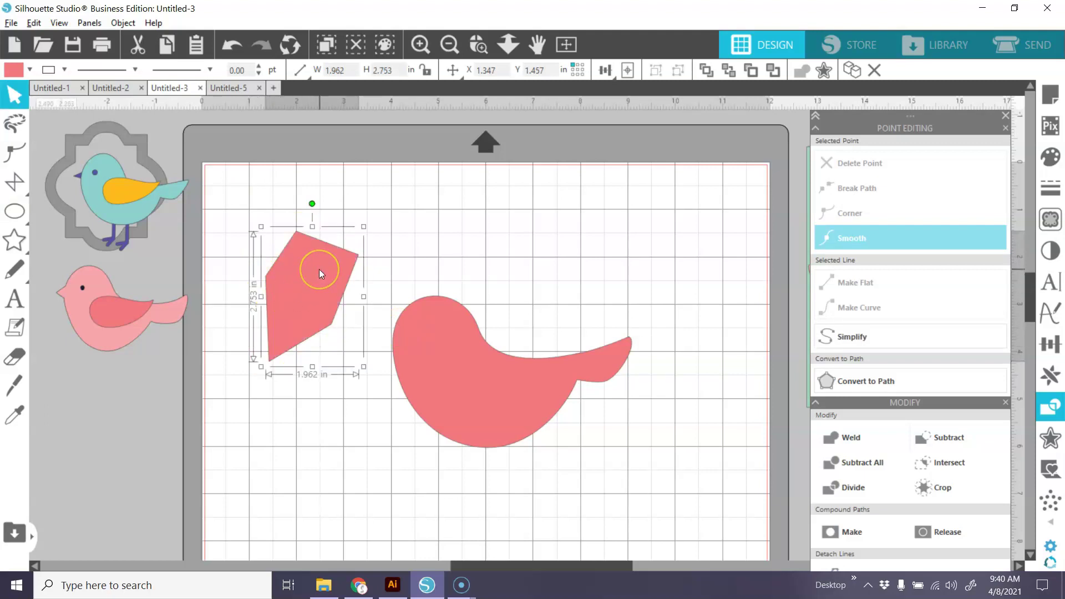
key("Delete")
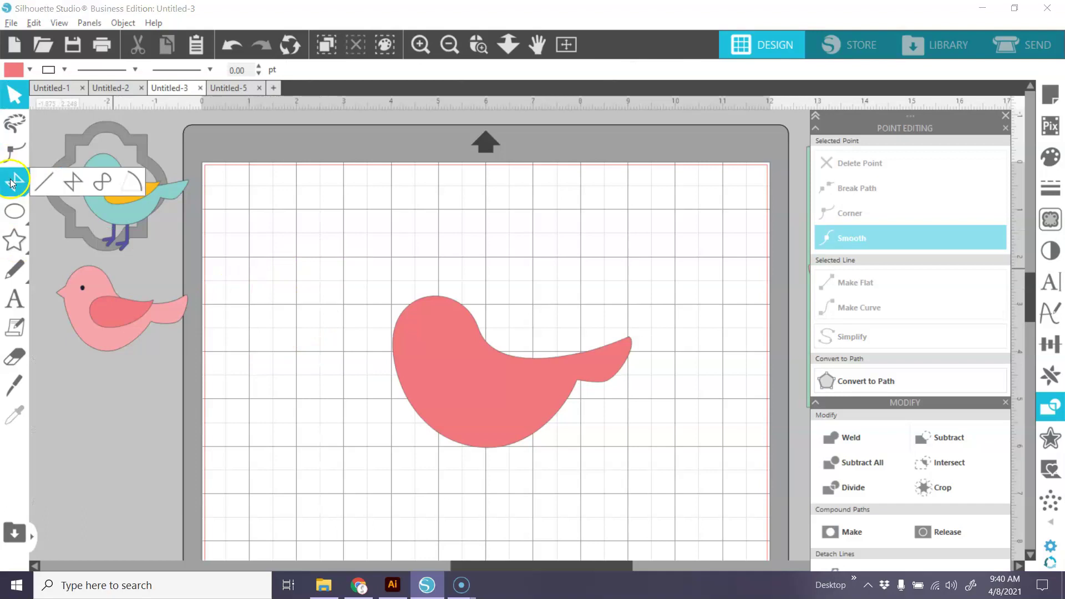
Draw a small closed triangle with the Polyline tool, pointing left from the bird's head
left_click(73, 181)
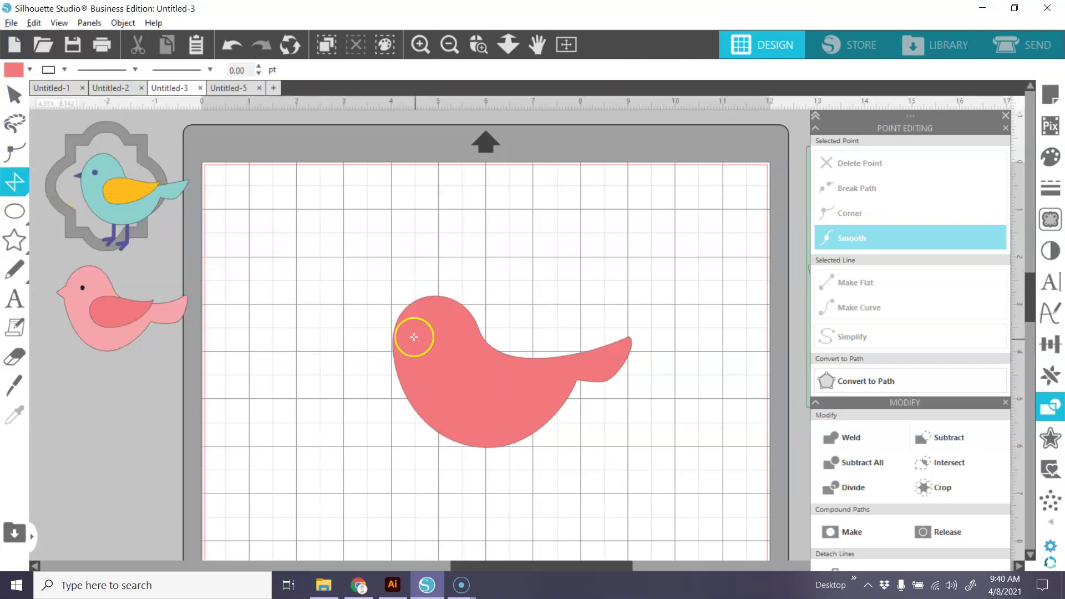
left_click(402, 331)
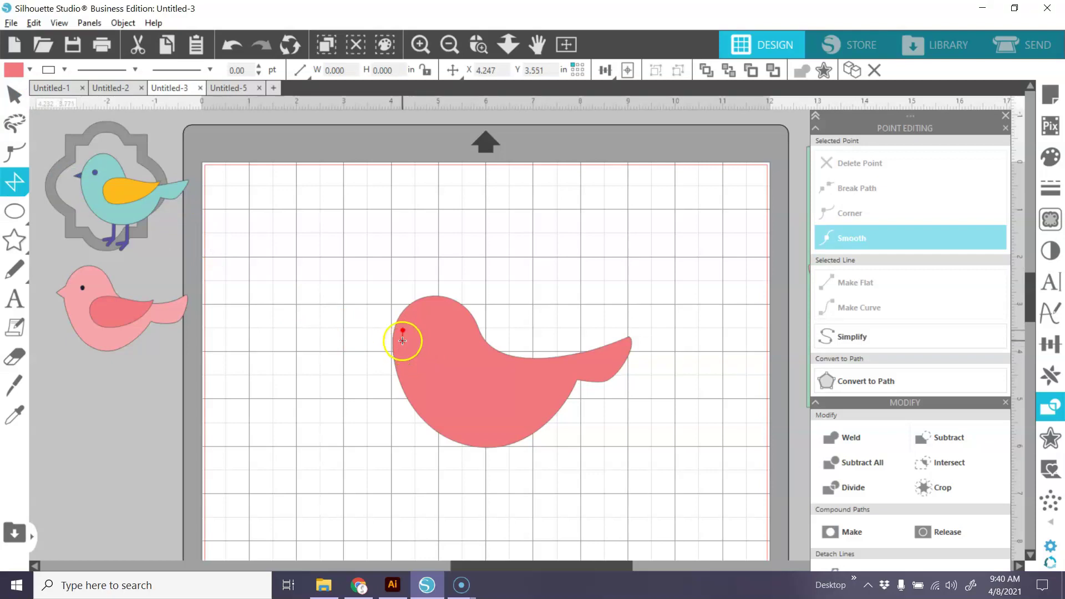
left_click(403, 343)
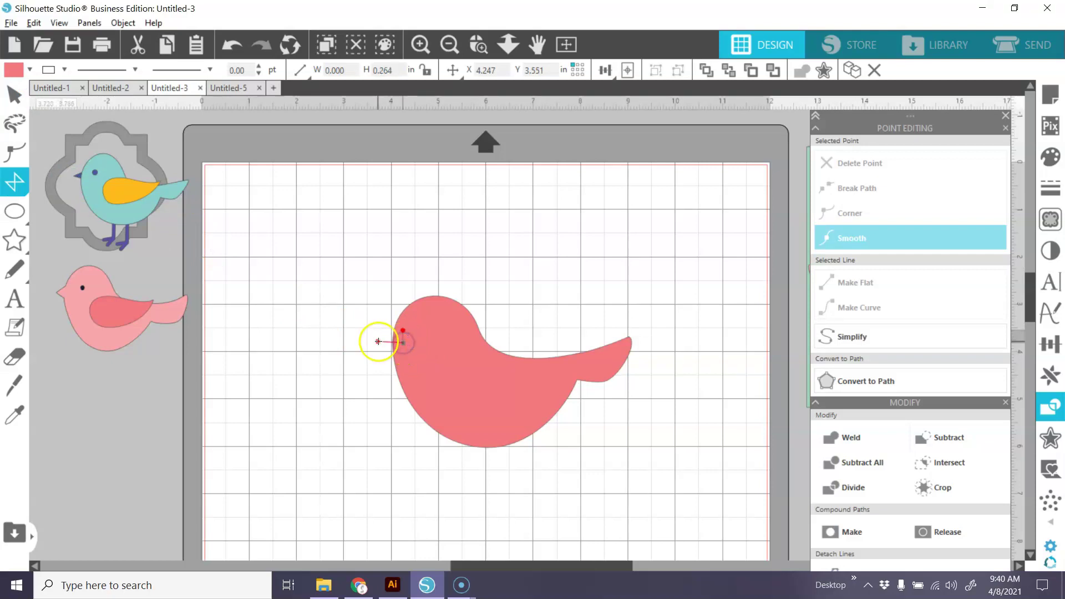
left_click(376, 337)
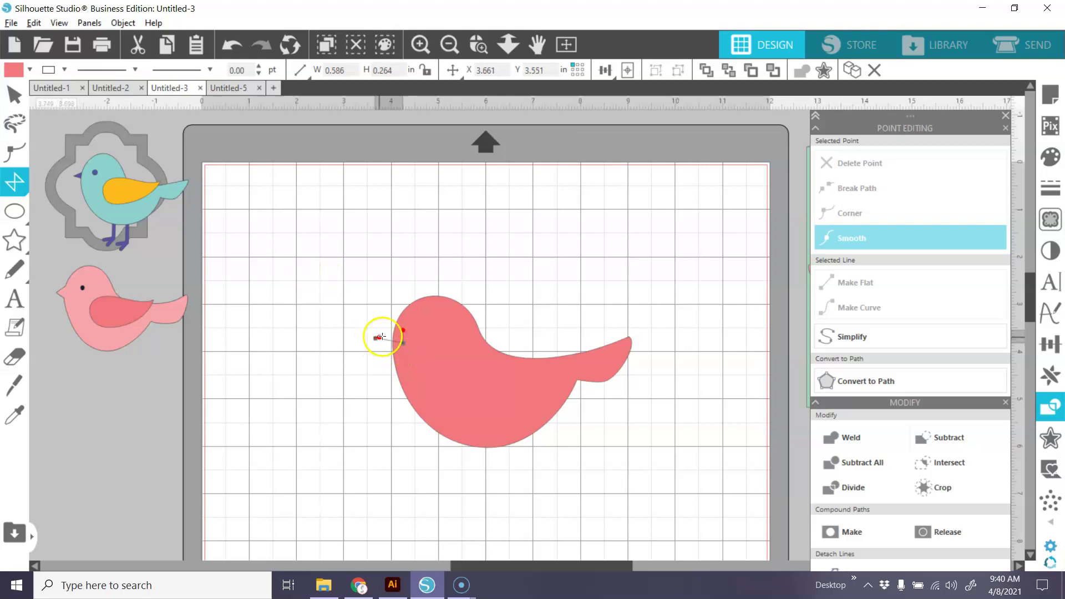
left_click(403, 331)
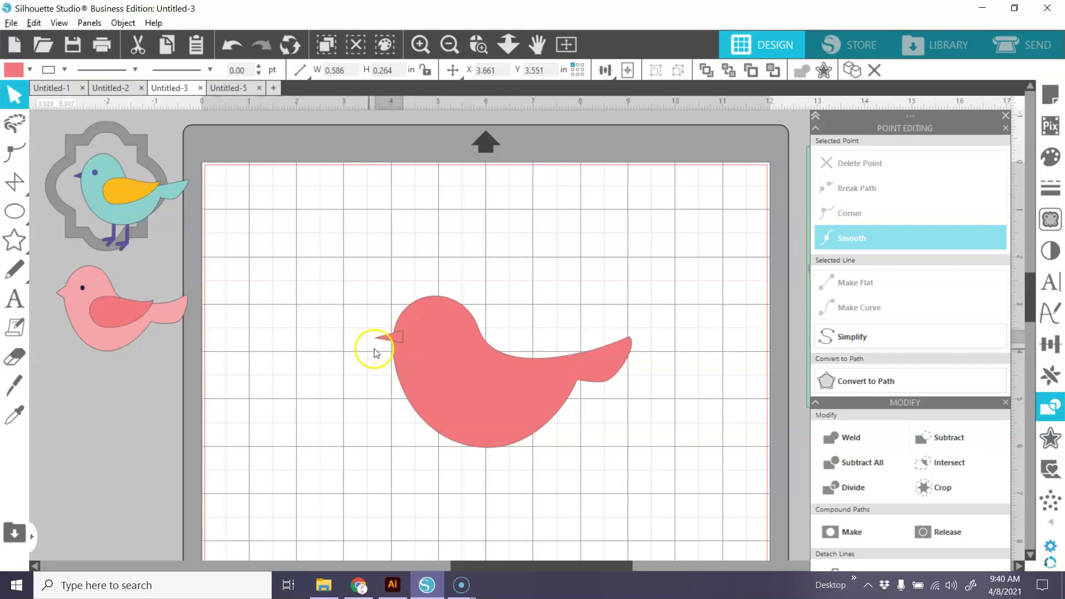
left_click(393, 342)
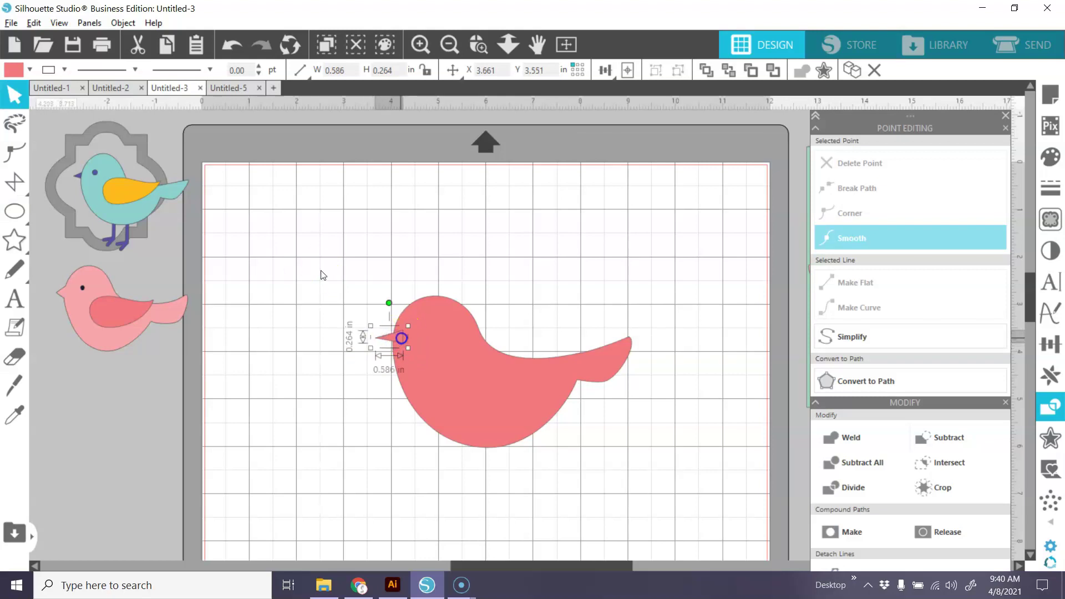
Set the beak triangle's nodes to sharp Corner points
double_click(401, 341)
left_click(403, 346)
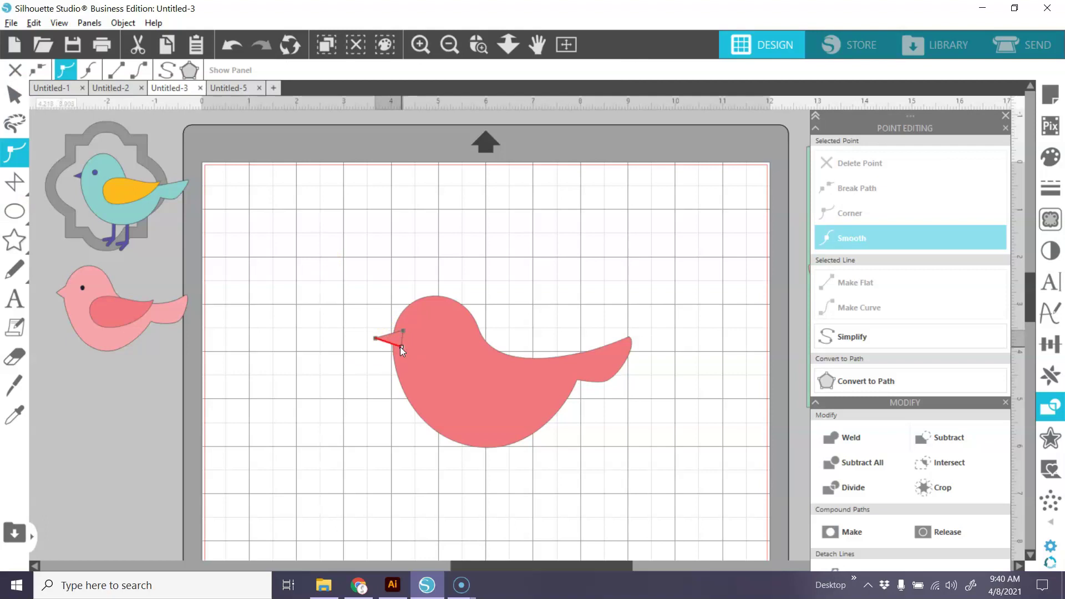
left_click(400, 347)
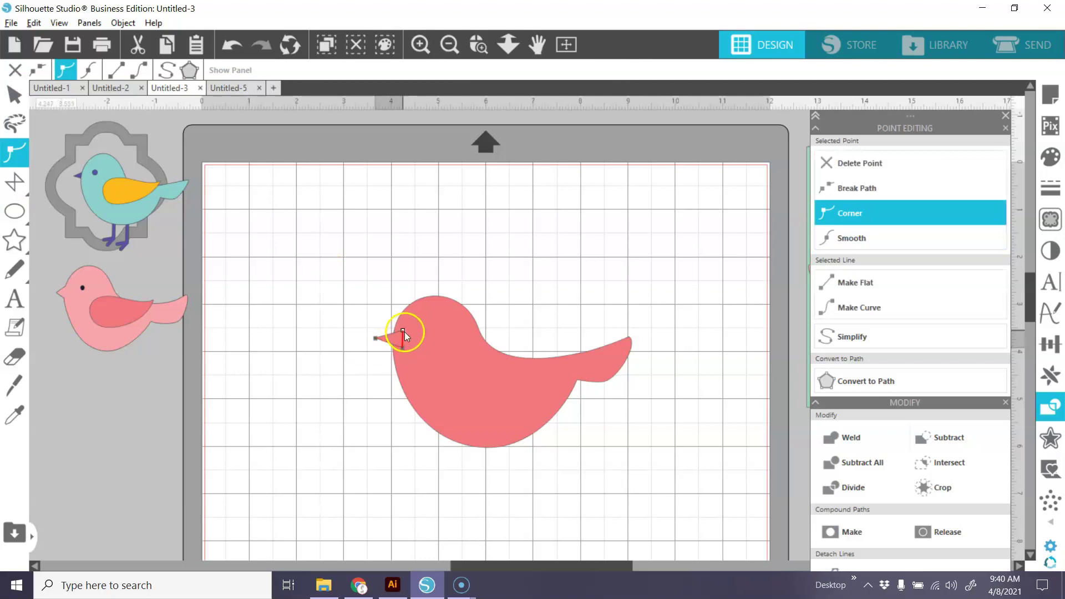
left_click(376, 339)
left_click(511, 280)
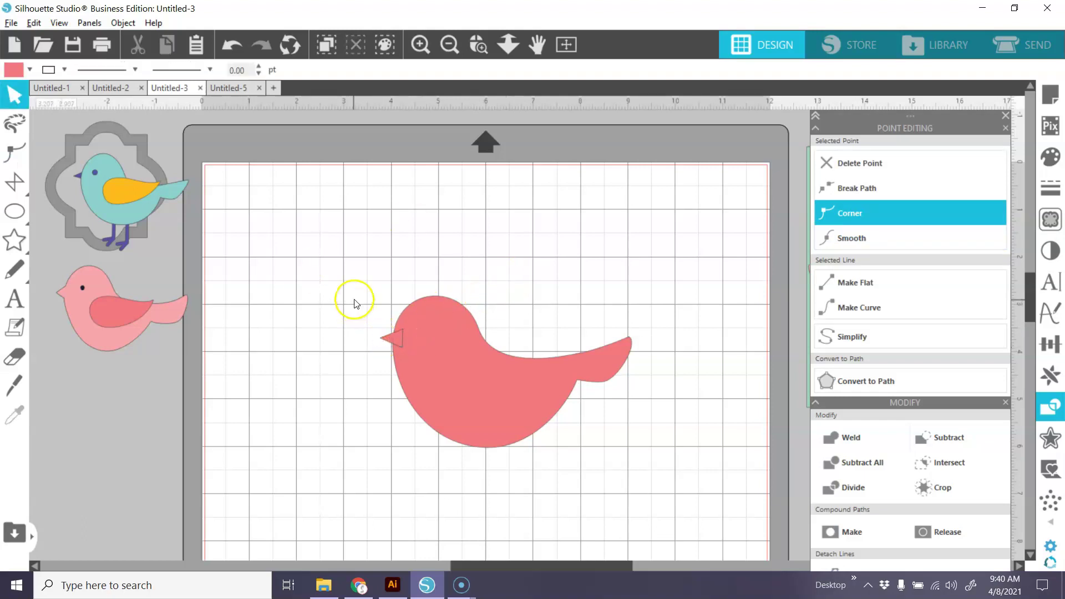
Weld the beak into the bird, making one 5.318 x 3.200 in shape, and shift it left to about X 1.186 in
left_click(409, 392)
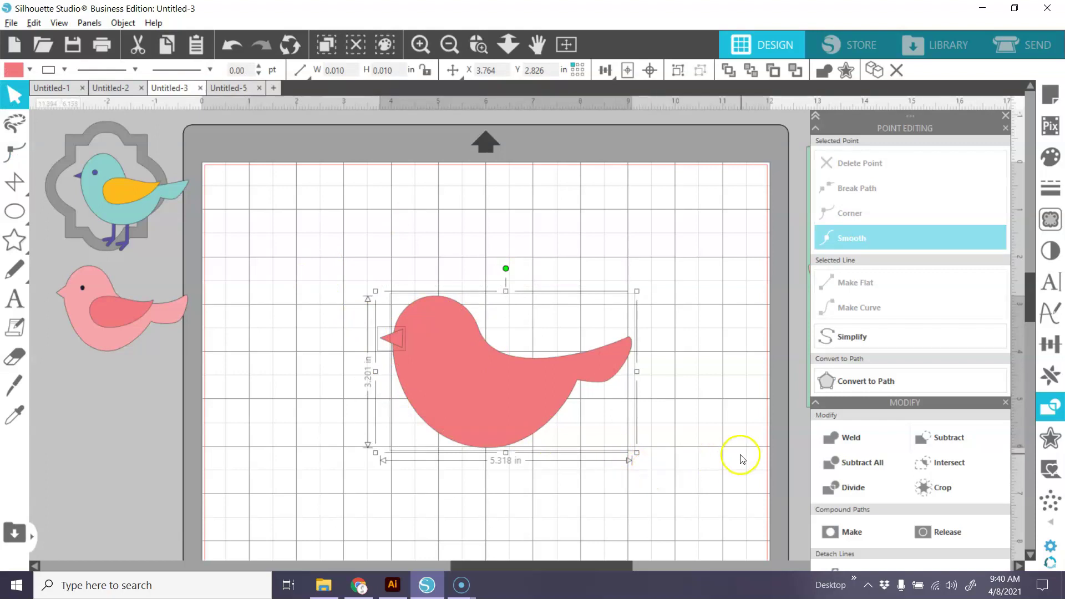
left_click(842, 438)
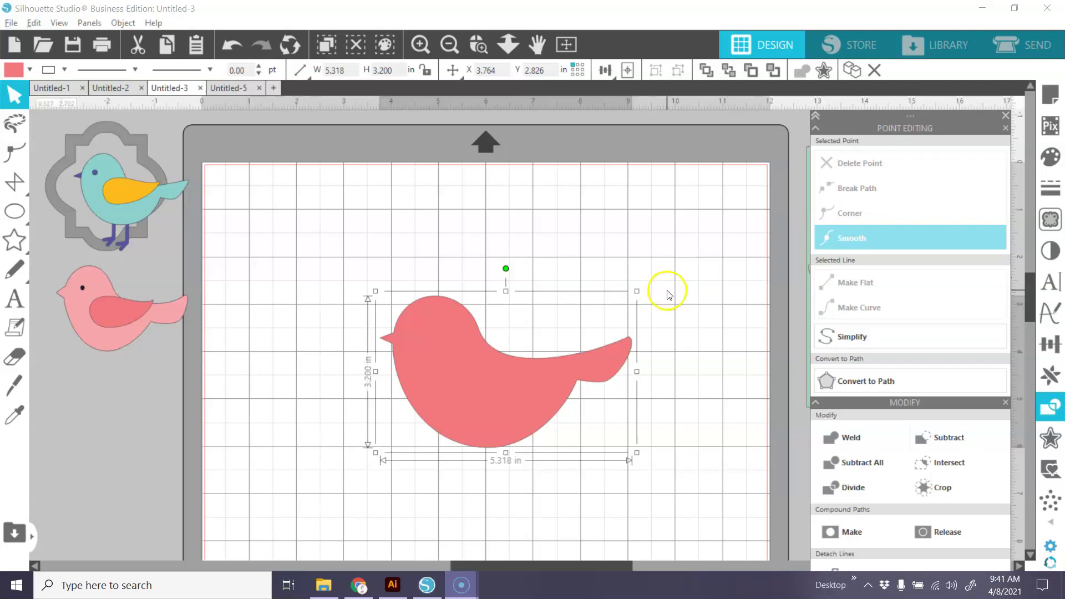
left_click_drag(506, 400, 384, 410)
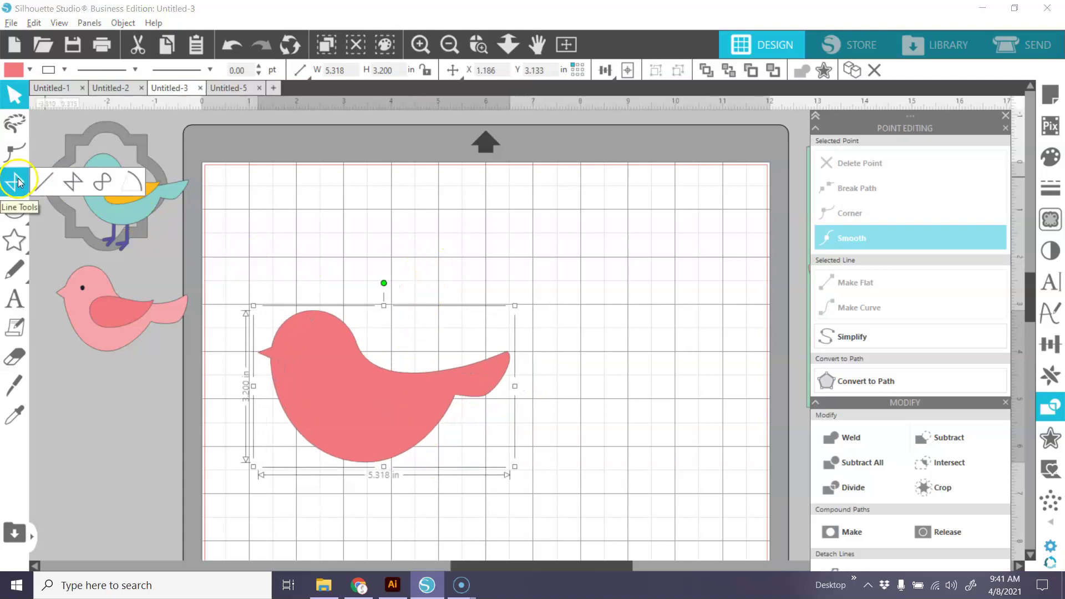
Draw a roughly 3.222 x 1.992 in ellipse and position it above and right of the bird
mouse_move(17, 213)
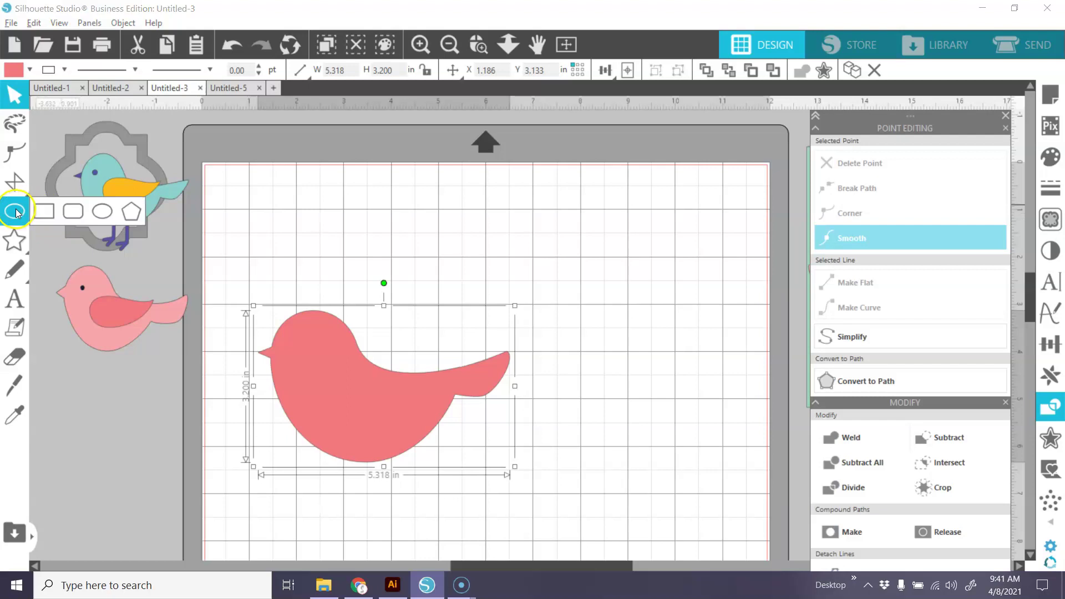
left_click(112, 215)
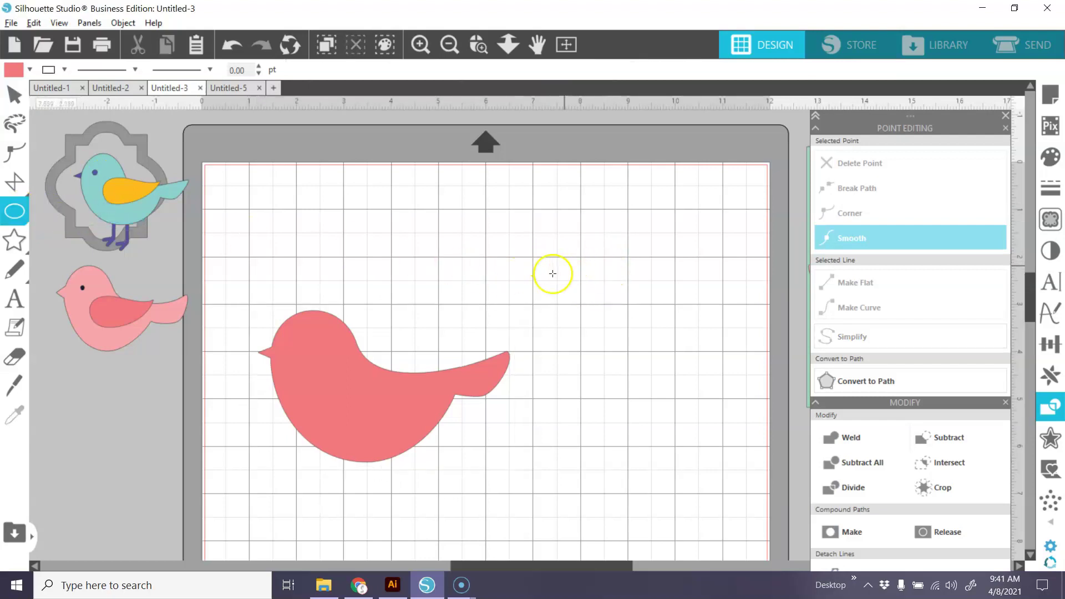
left_click_drag(474, 248, 625, 344)
left_click_drag(589, 309, 641, 280)
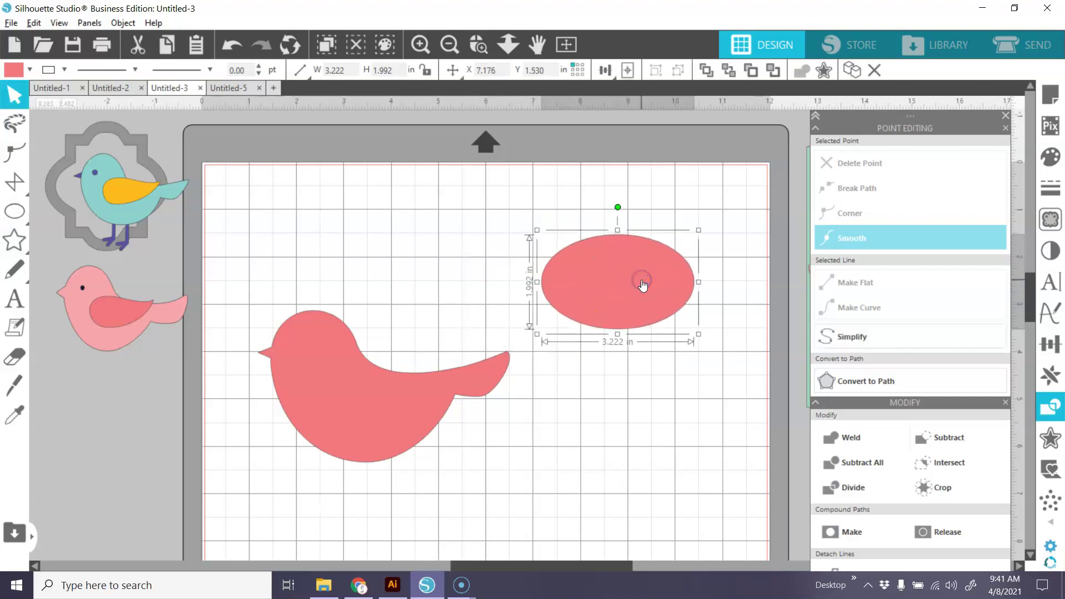
left_click(627, 269)
Delete the ellipse's top and bottom nodes, then stretch the left node's handles to round it out
double_click(629, 265)
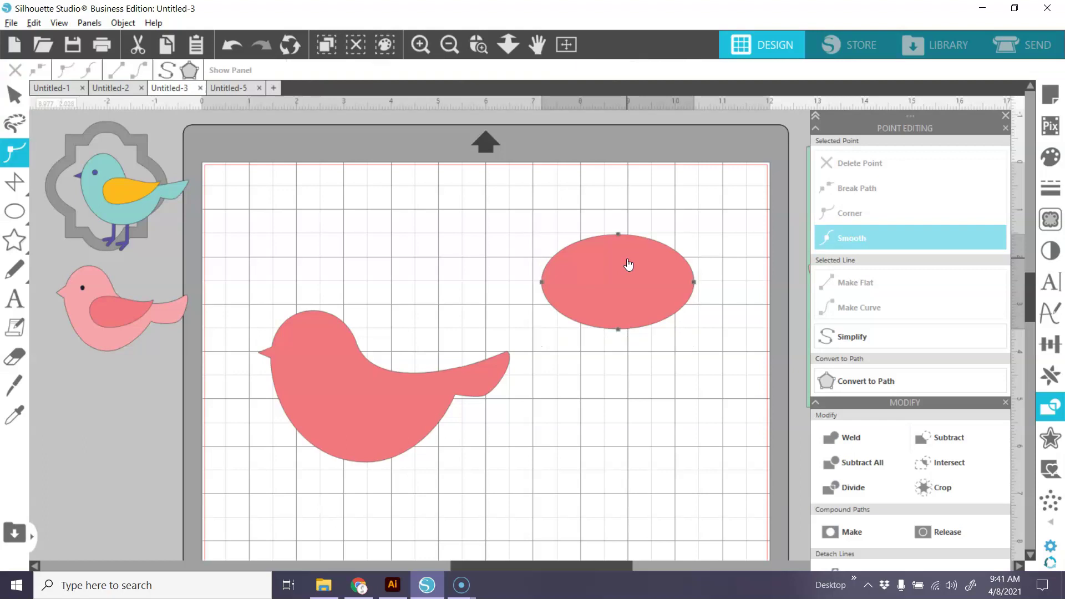
left_click(620, 256)
left_click(619, 235)
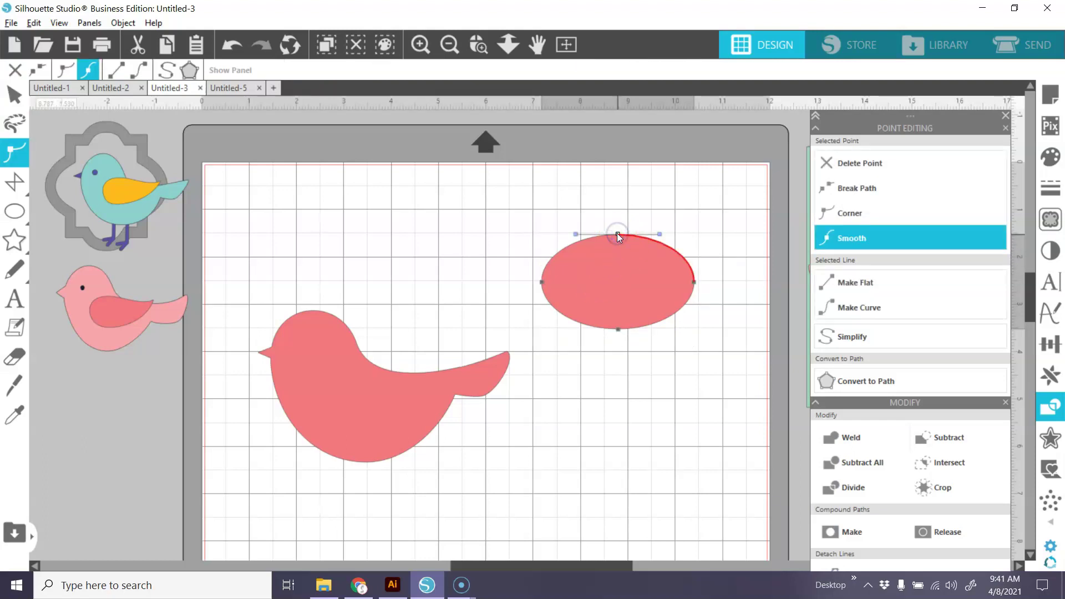
left_click(618, 330, "shift")
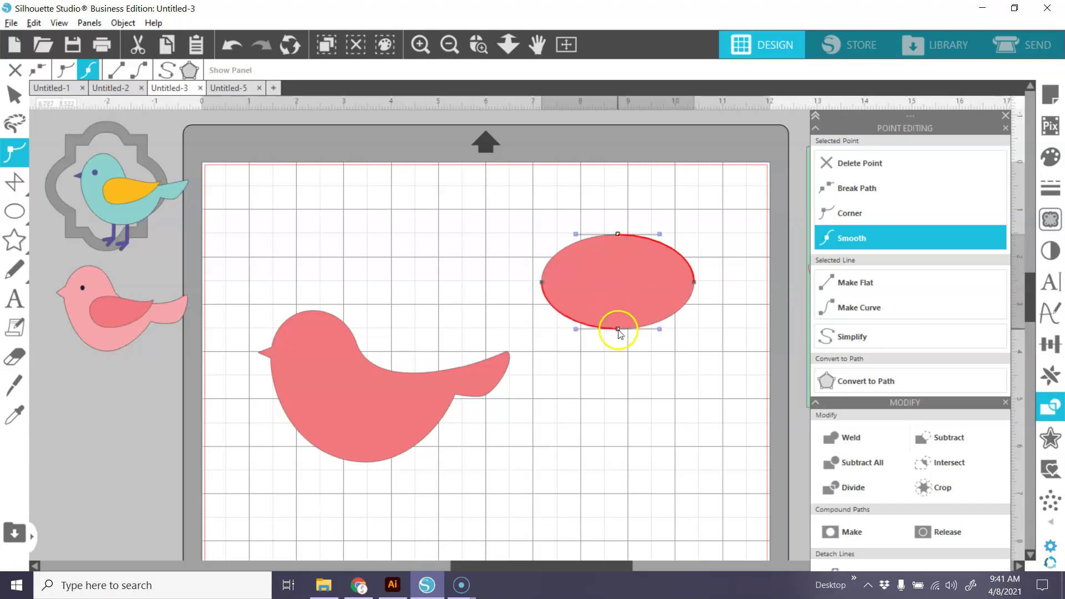
left_click(882, 162)
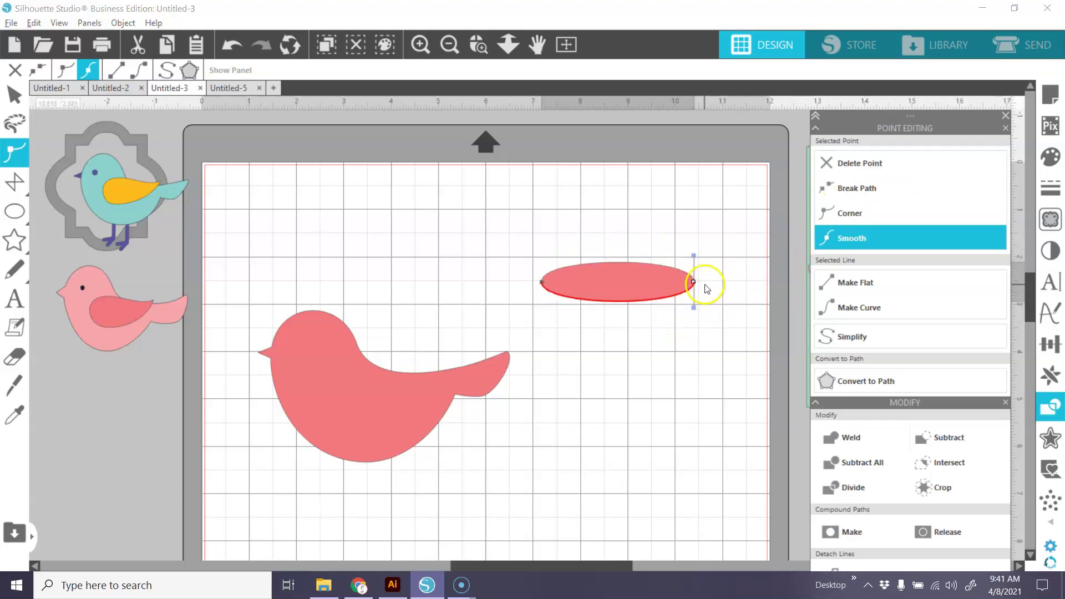
left_click(542, 282)
left_click_drag(543, 253, 540, 206)
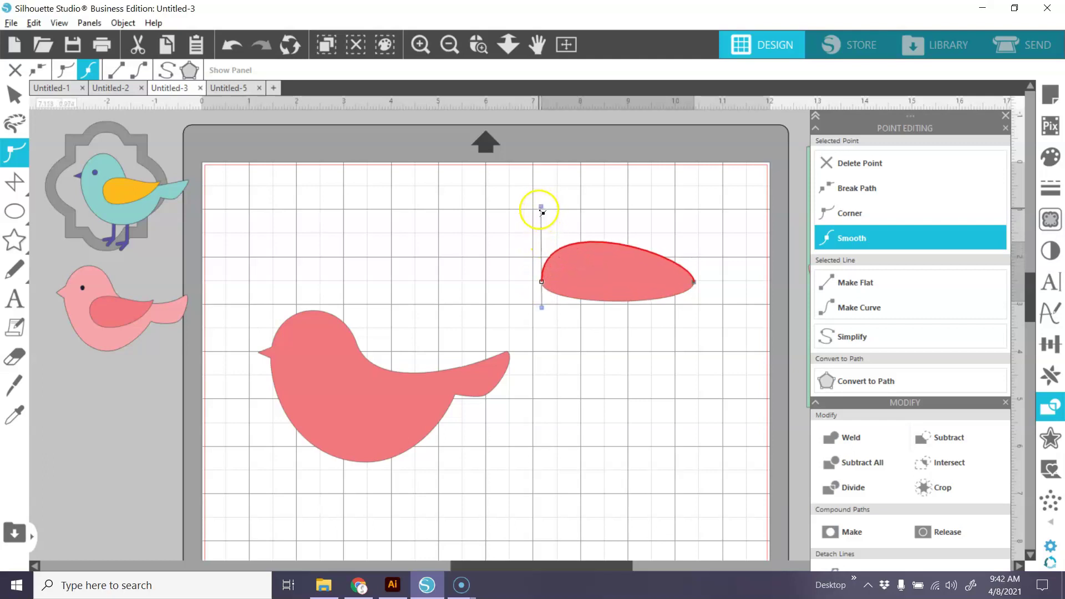
left_click_drag(544, 311, 543, 358)
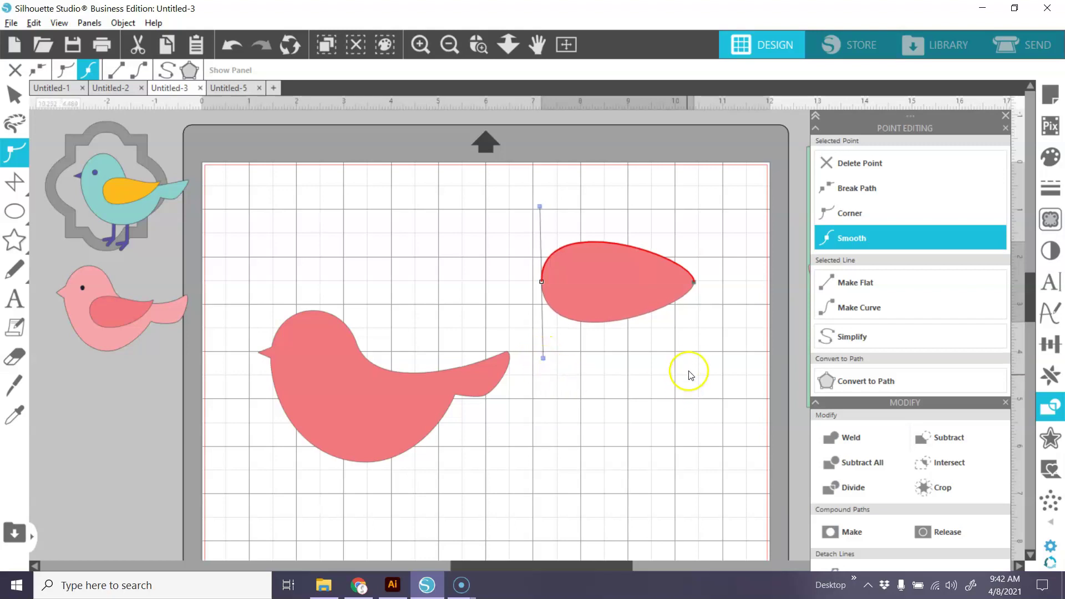
Turn the right node into a sharp Corner tip and adjust its curve handles
left_click(696, 284)
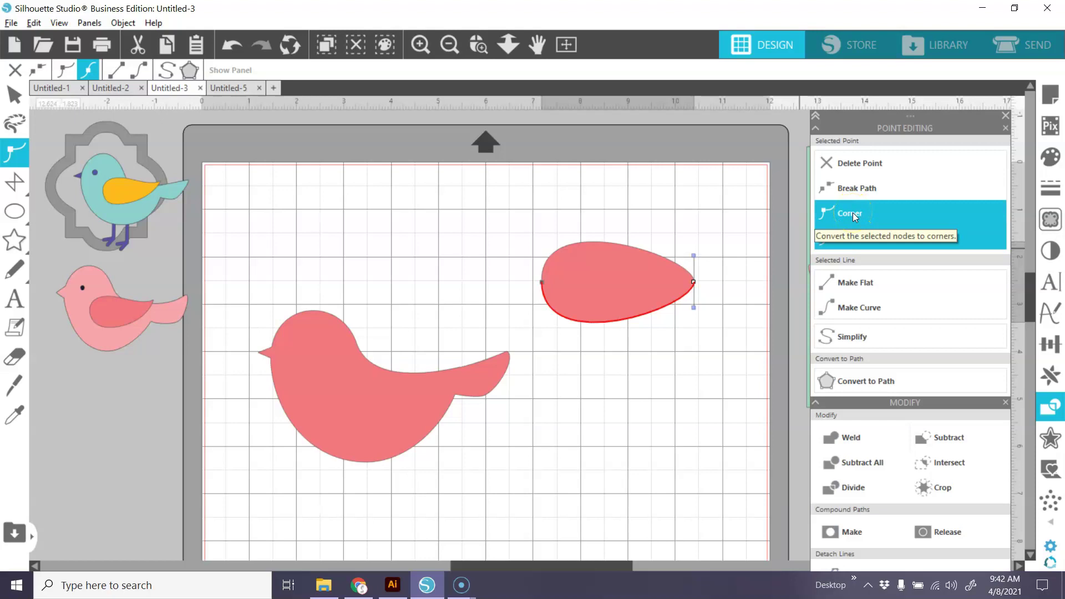
left_click(853, 212)
left_click(693, 257)
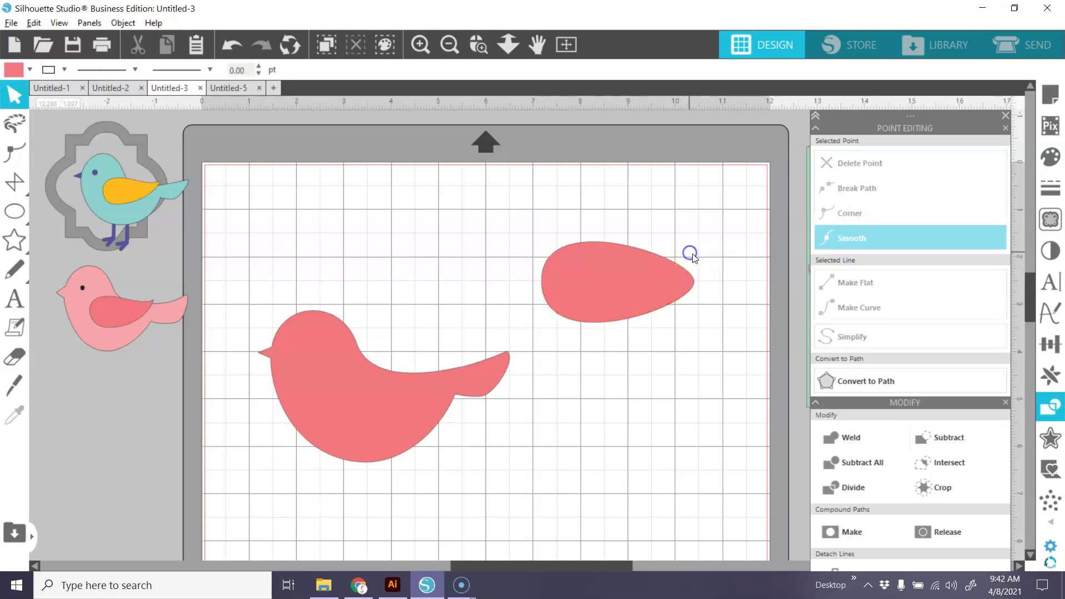
left_click(693, 284)
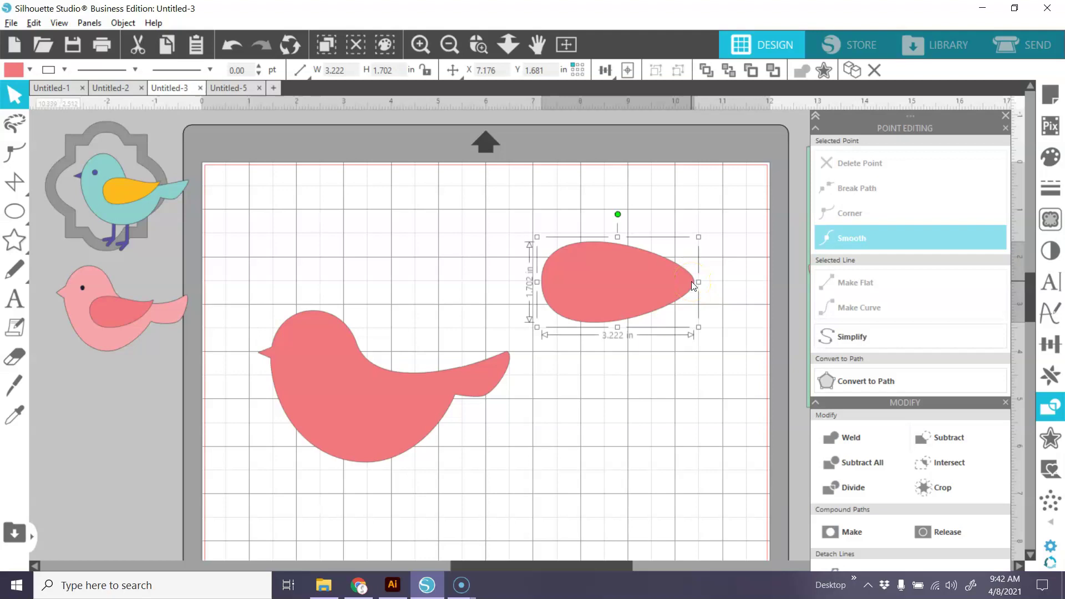
double_click(693, 285)
left_click(695, 257)
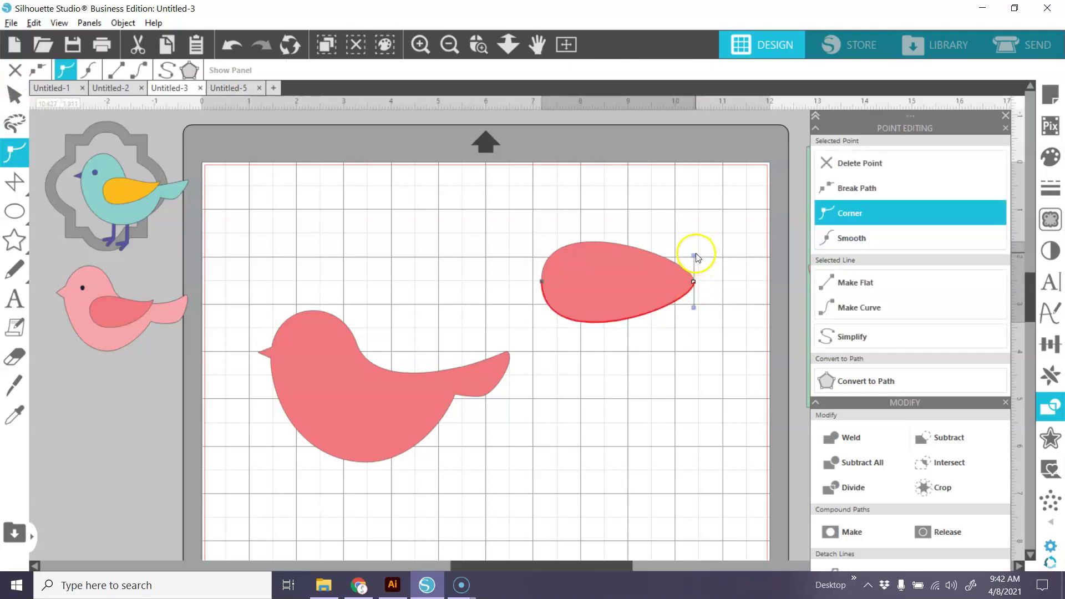
mouse_move(697, 258)
left_mouse_down()
mouse_move(685, 259)
mouse_move(705, 257)
left_mouse_up()
left_click_drag(693, 306, 693, 312)
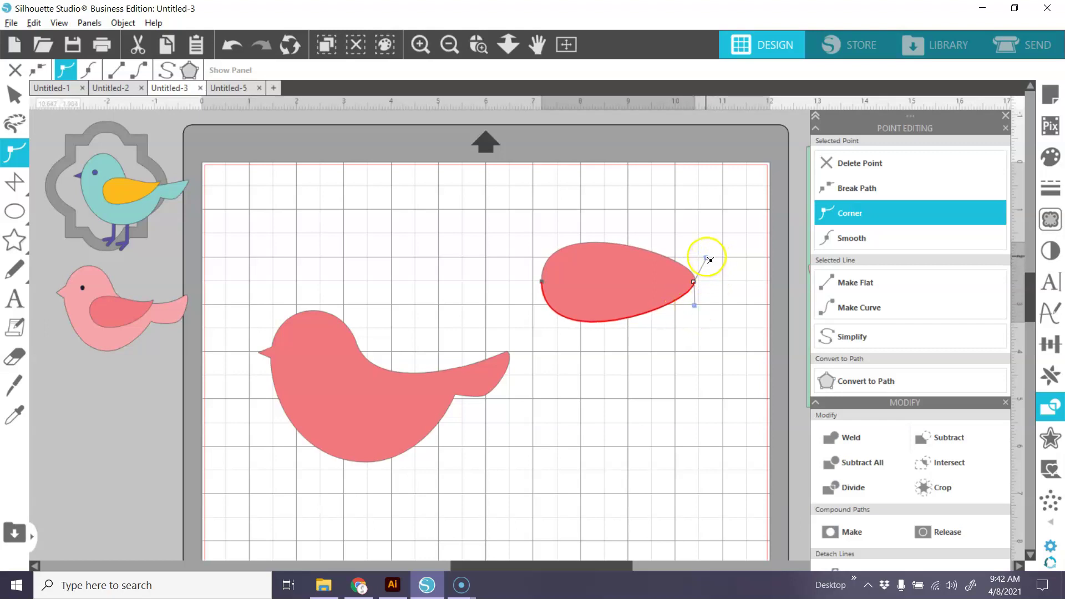
left_click_drag(705, 255, 675, 285)
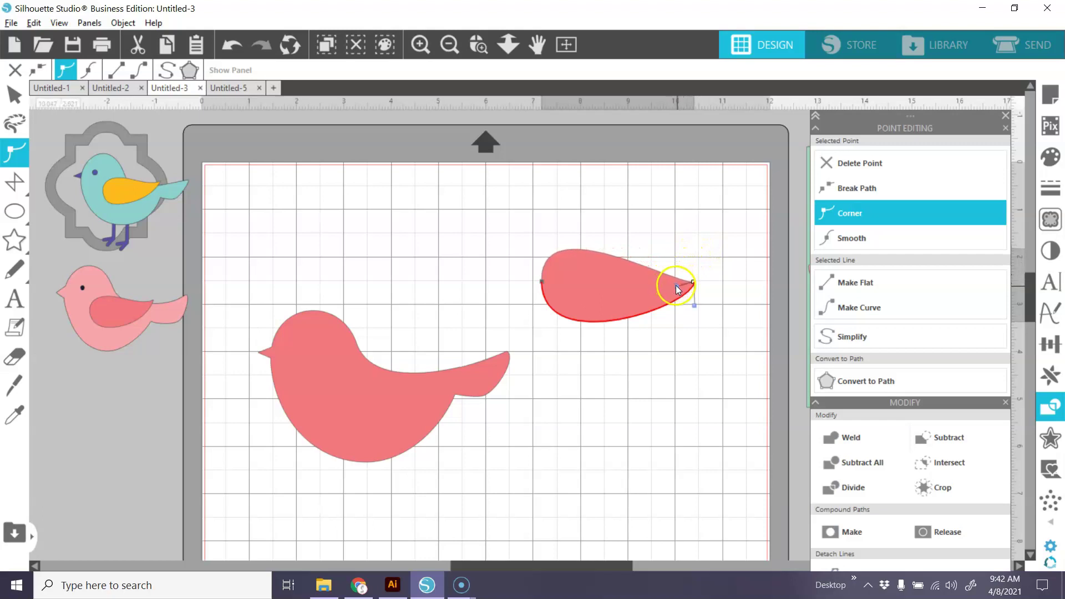
Fine-tune the rounded left end's curves and pull the tip slightly left to shorten the teardrop
left_click(543, 281)
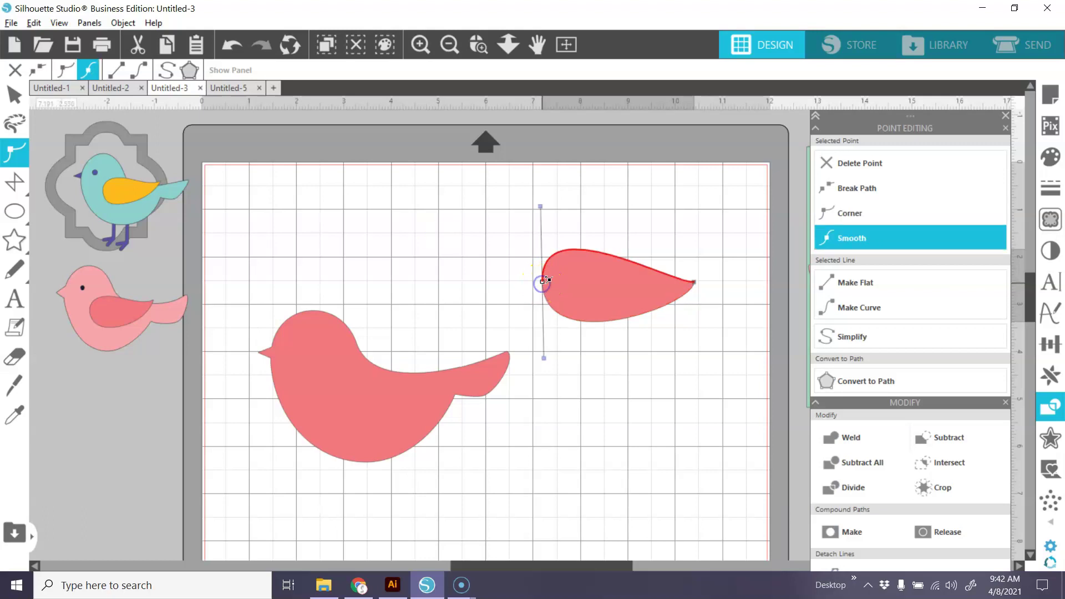
left_click_drag(543, 211, 547, 213)
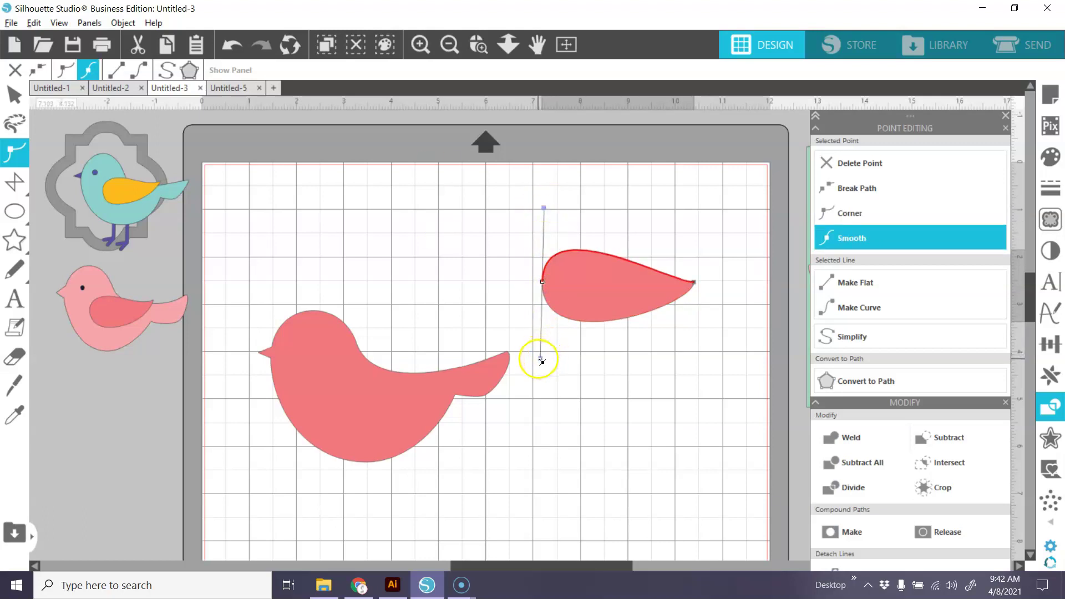
left_click_drag(539, 358, 540, 360)
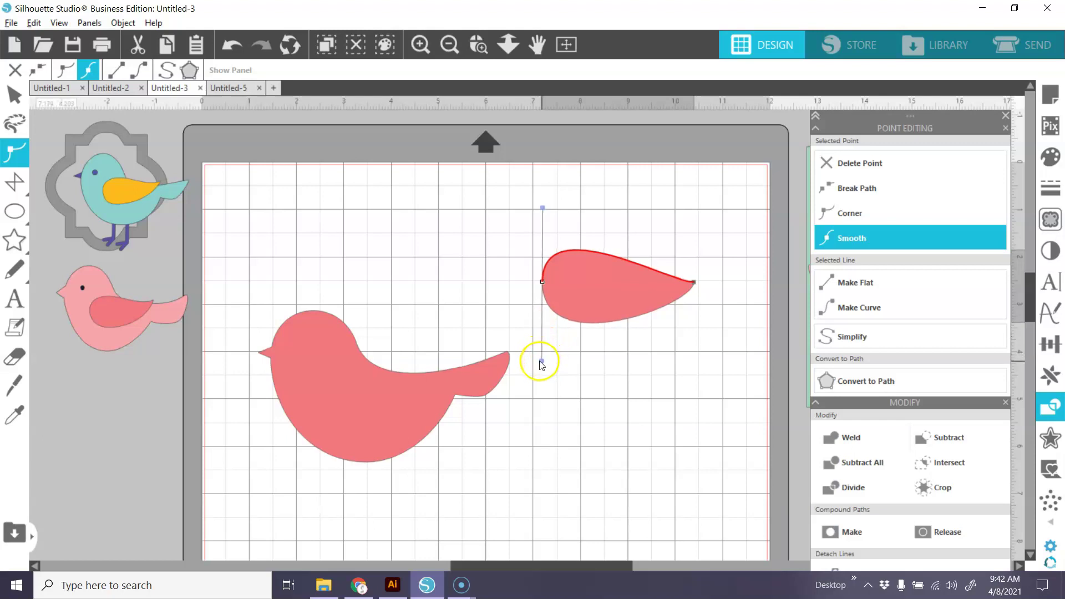
left_click_drag(697, 283, 685, 281)
left_click(720, 298)
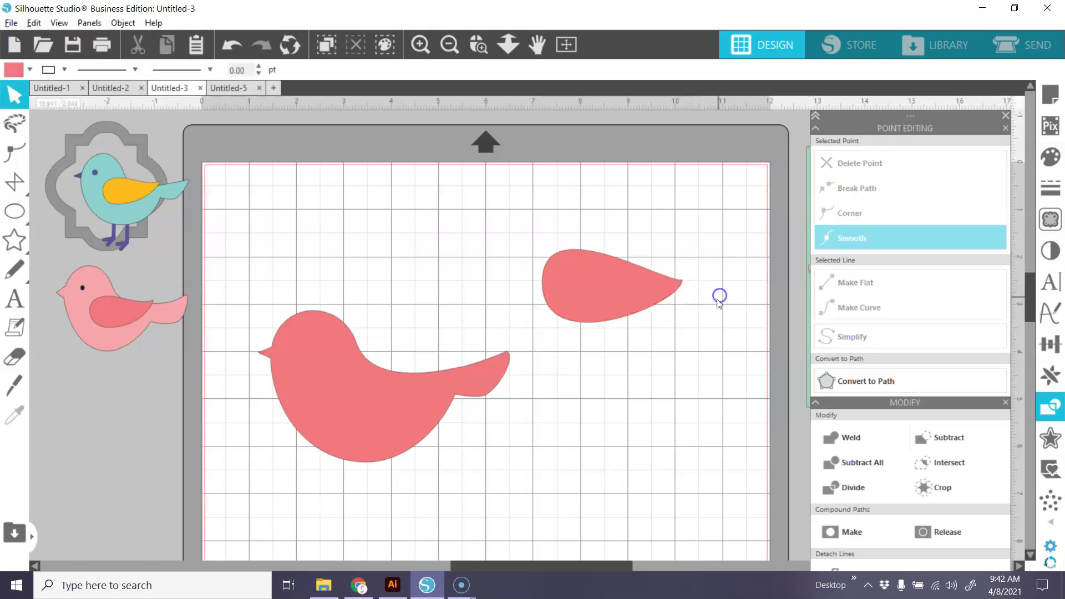
Fill the teardrop with light pink
left_click(623, 277)
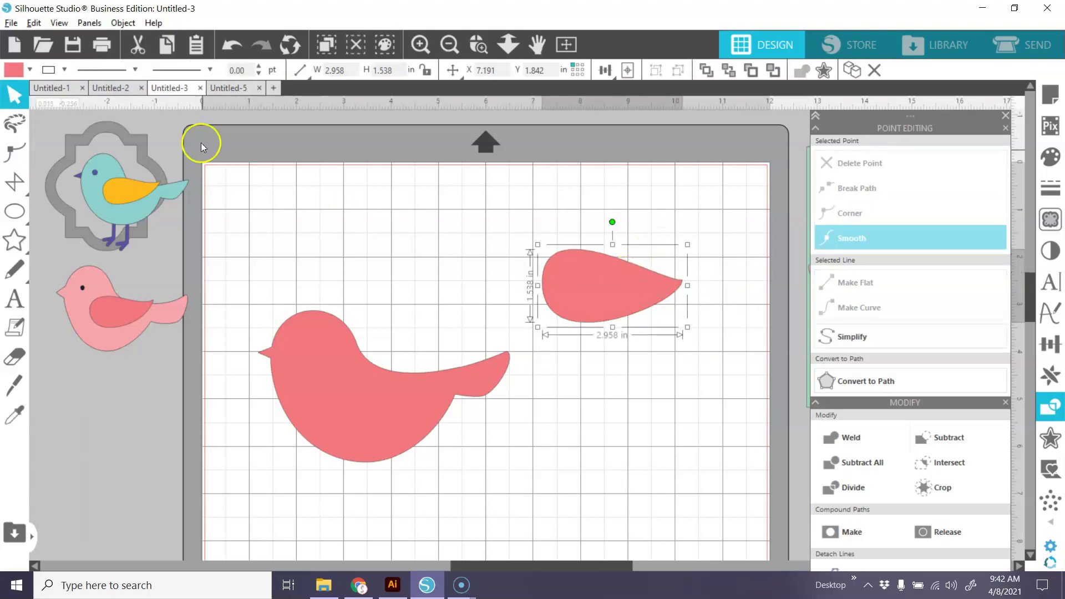
left_click(31, 68)
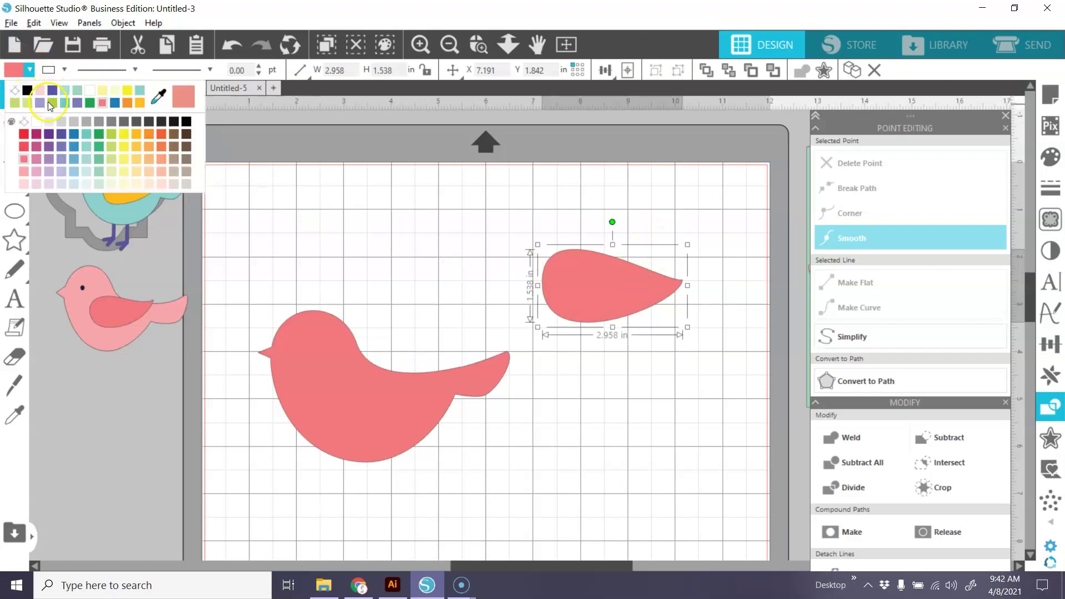
left_click(28, 169)
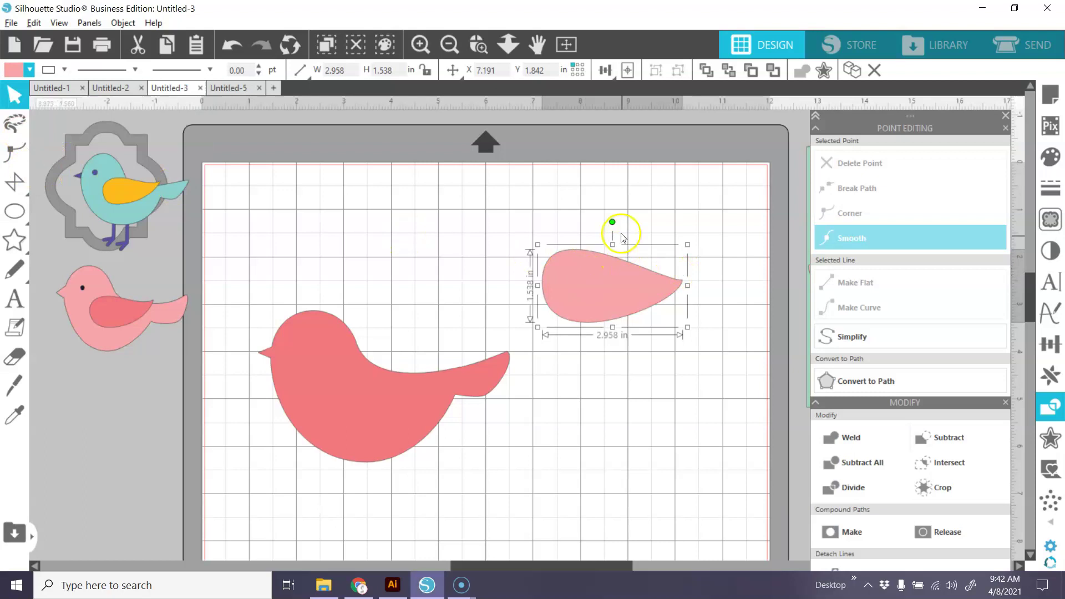
Rotate the teardrop, lay it along the bird's back as a wing, and shrink it slightly
left_click_drag(613, 222, 594, 230)
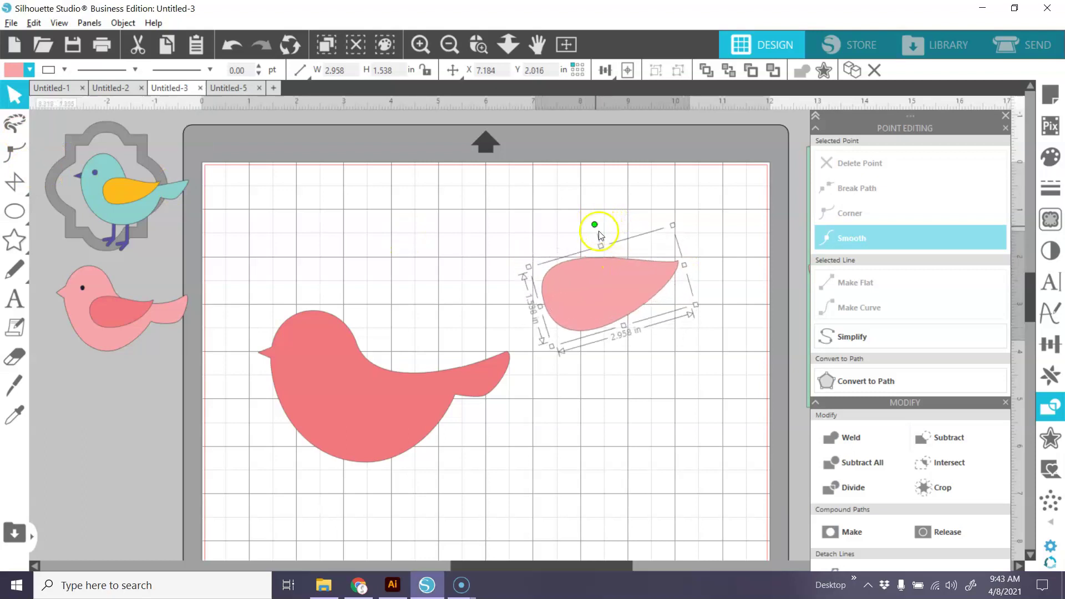
left_click_drag(618, 282, 387, 381)
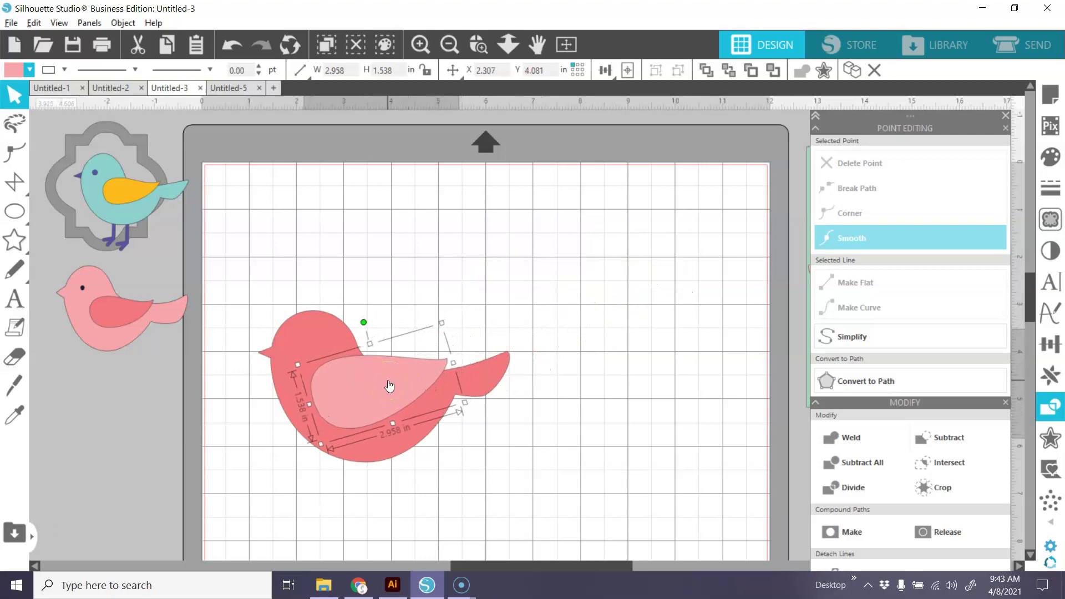
left_click_drag(307, 407, 378, 397)
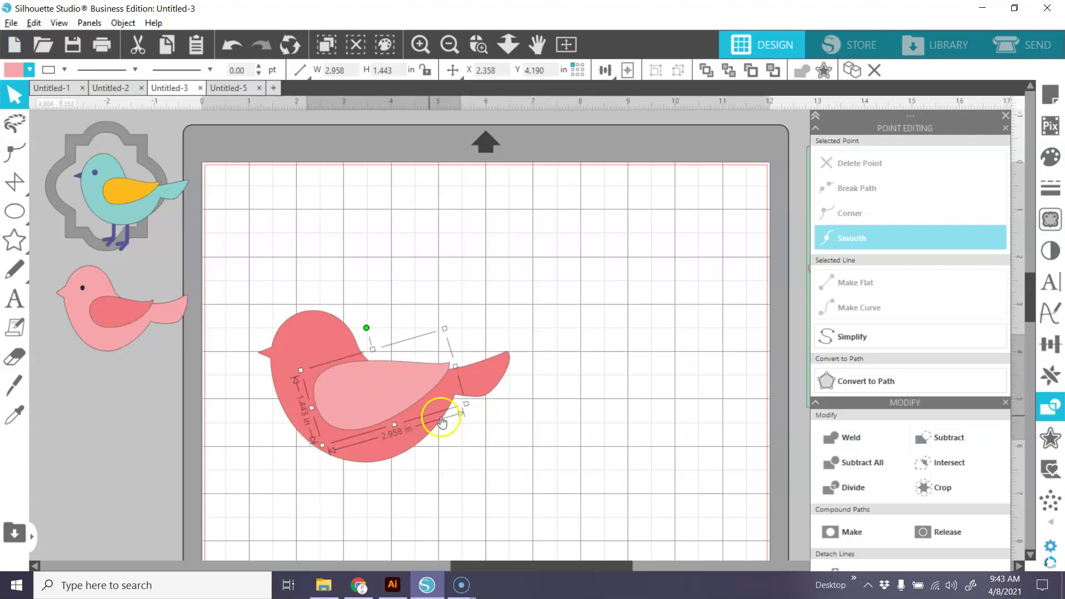
left_click_drag(465, 404, 392, 400)
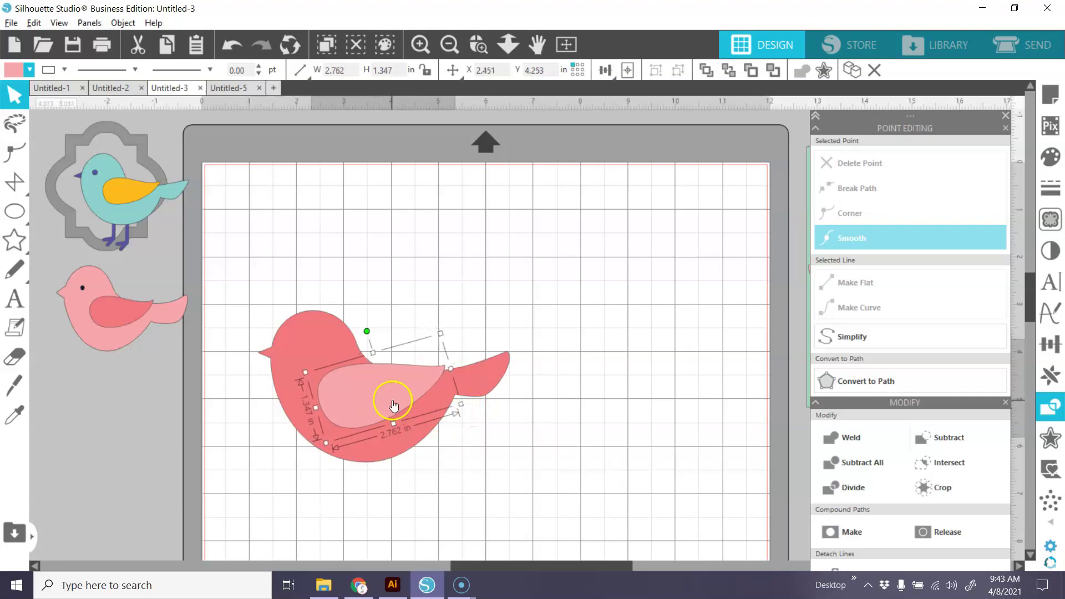
left_click_drag(258, 285, 623, 322)
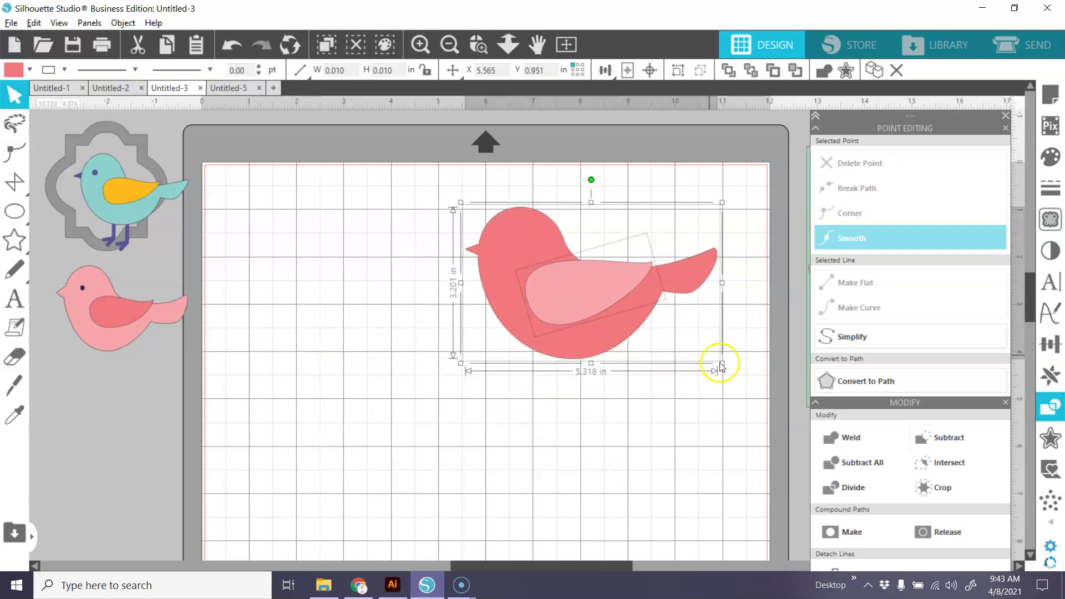
left_click(721, 411)
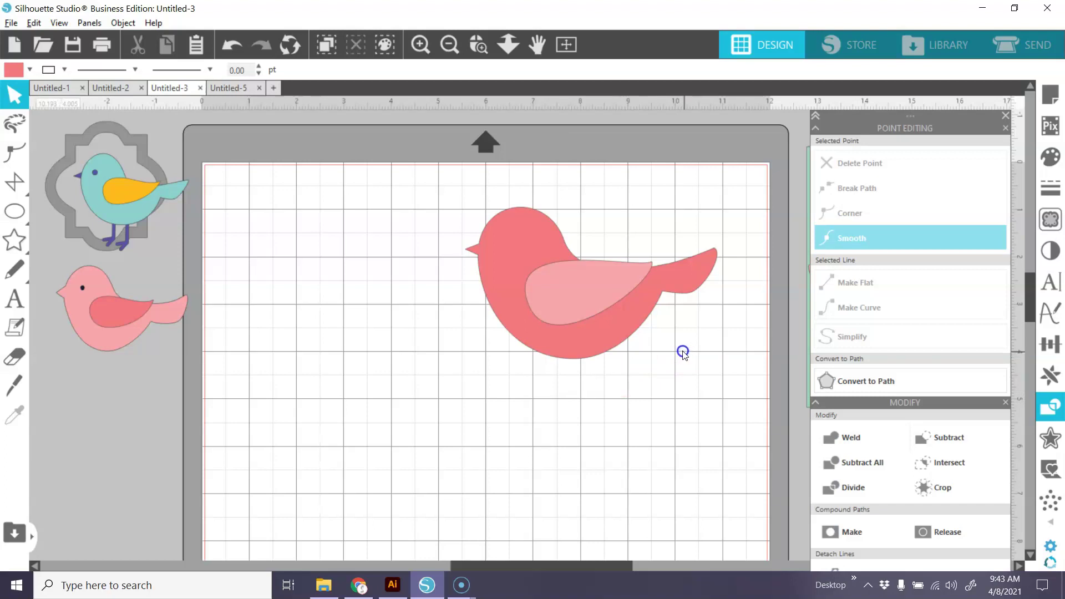
Draw a 0.249 in circle and move it onto the bird's head as the eye
left_click_drag(3, 208, 101, 212)
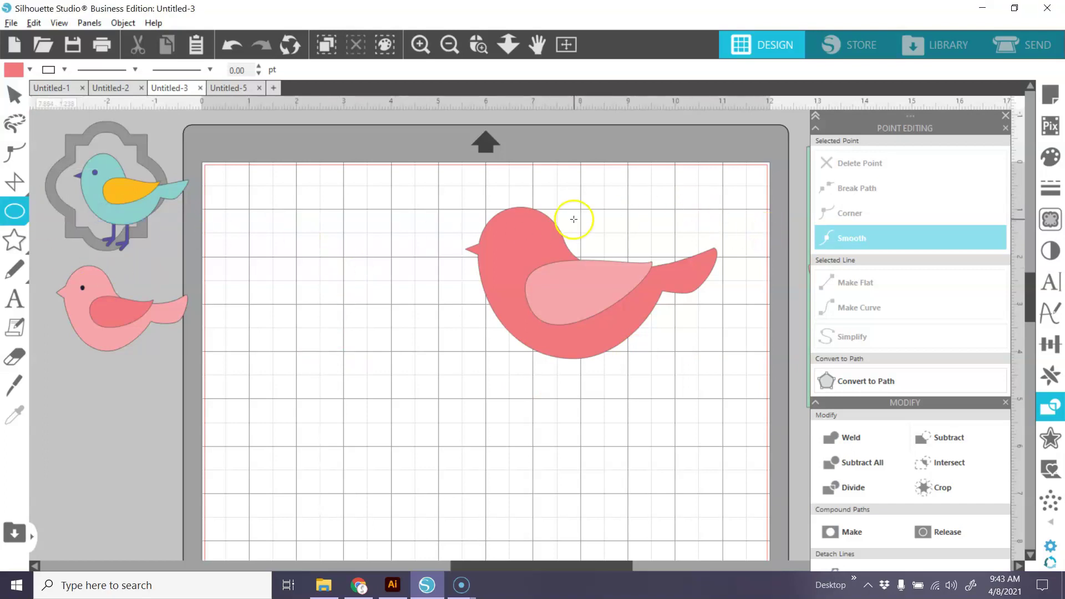
left_click(610, 183)
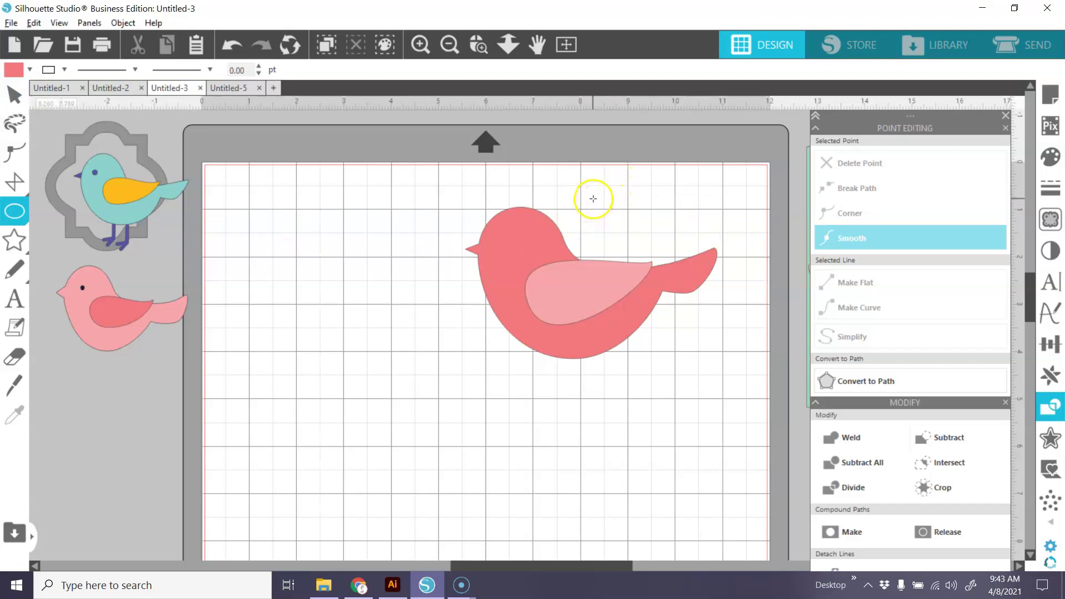
left_click_drag(593, 199, 610, 214)
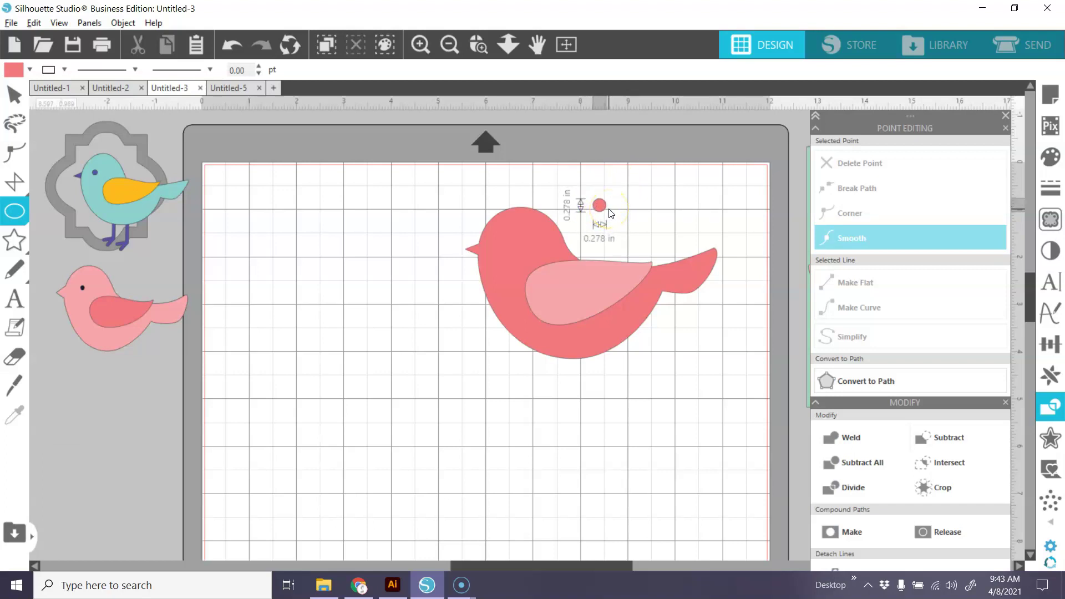
left_click_drag(610, 213, 610, 212)
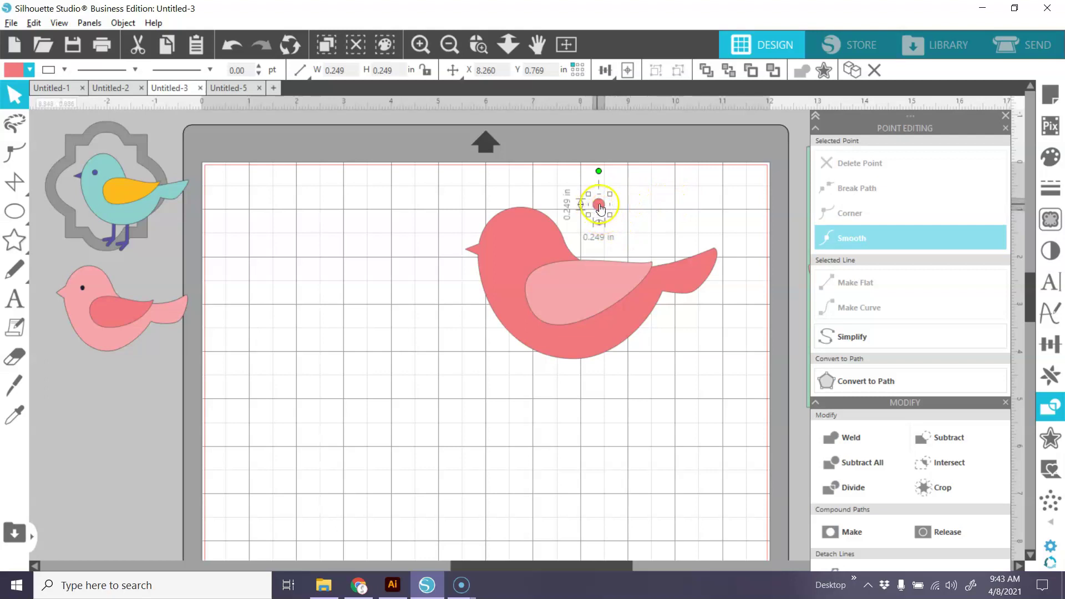
left_click_drag(599, 209, 507, 244)
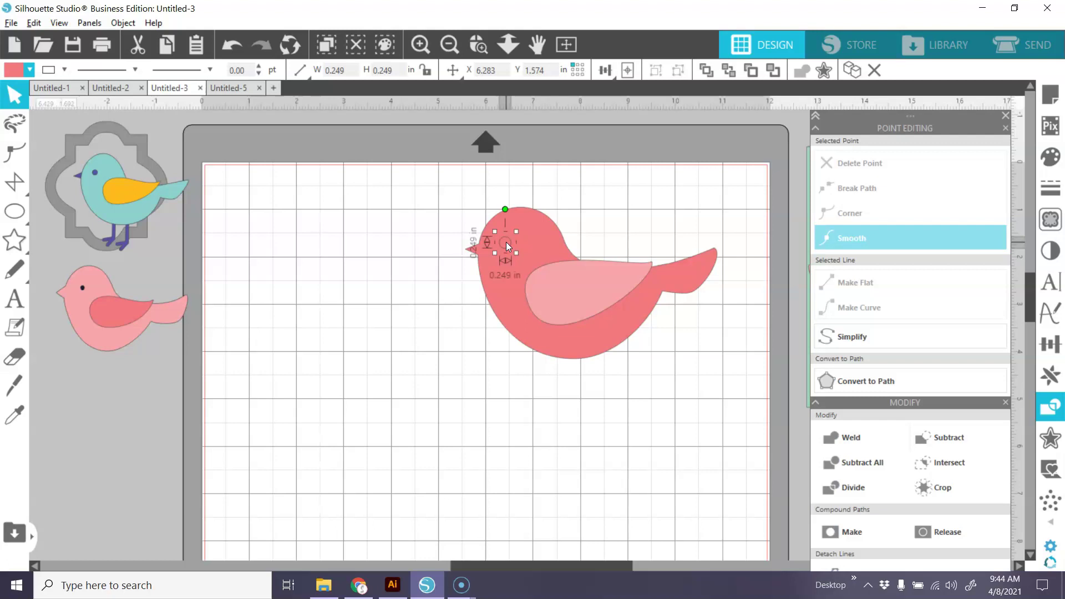
Place a duplicate of the bird body at the lower left of the mat
left_click(543, 241)
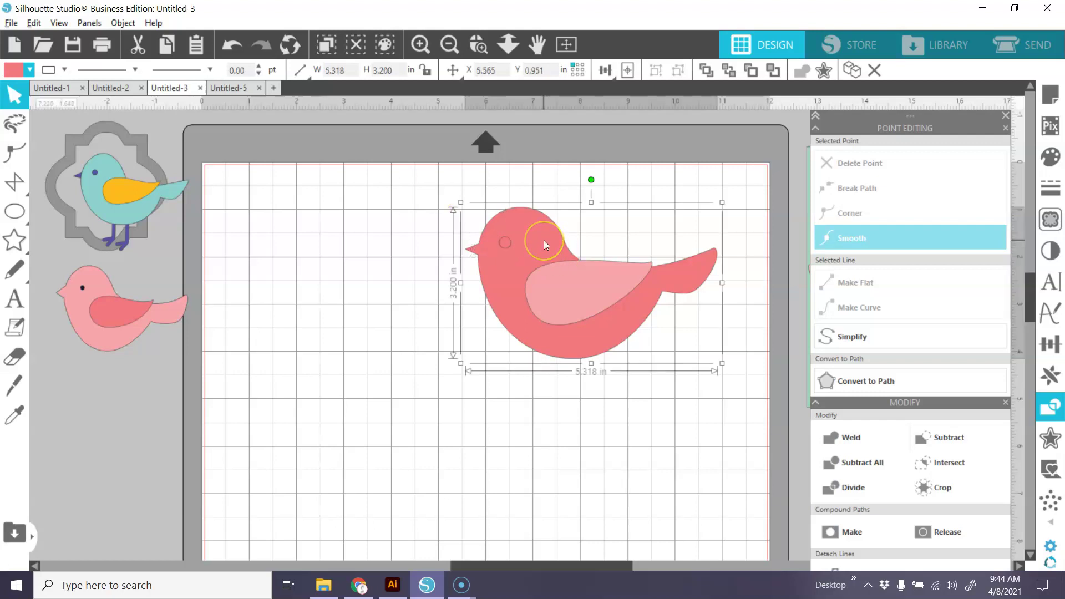
left_click(550, 247)
left_click(550, 247)
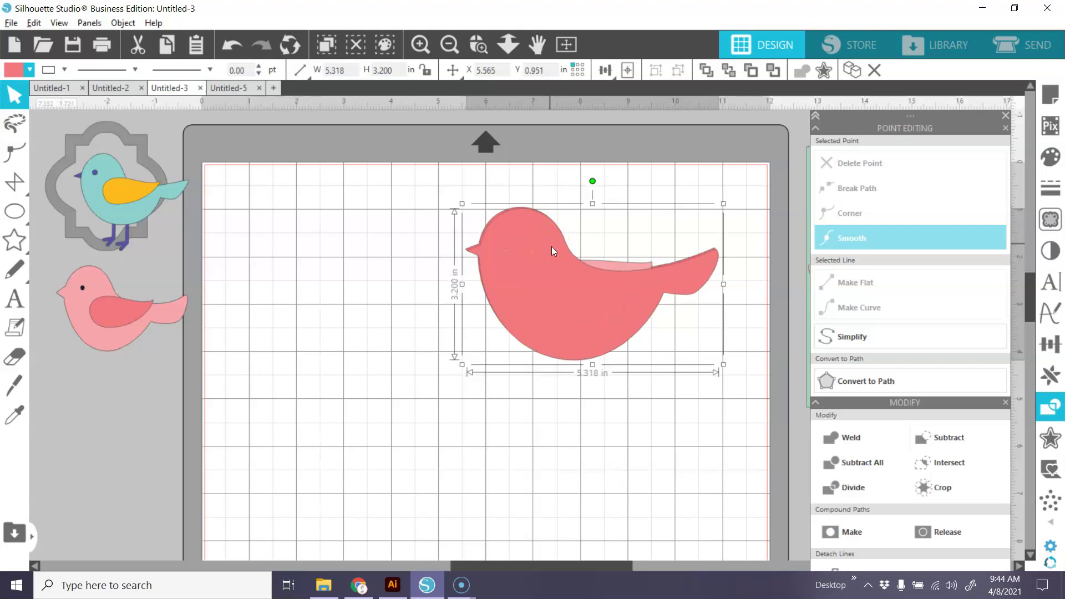
left_click_drag(551, 247, 352, 382)
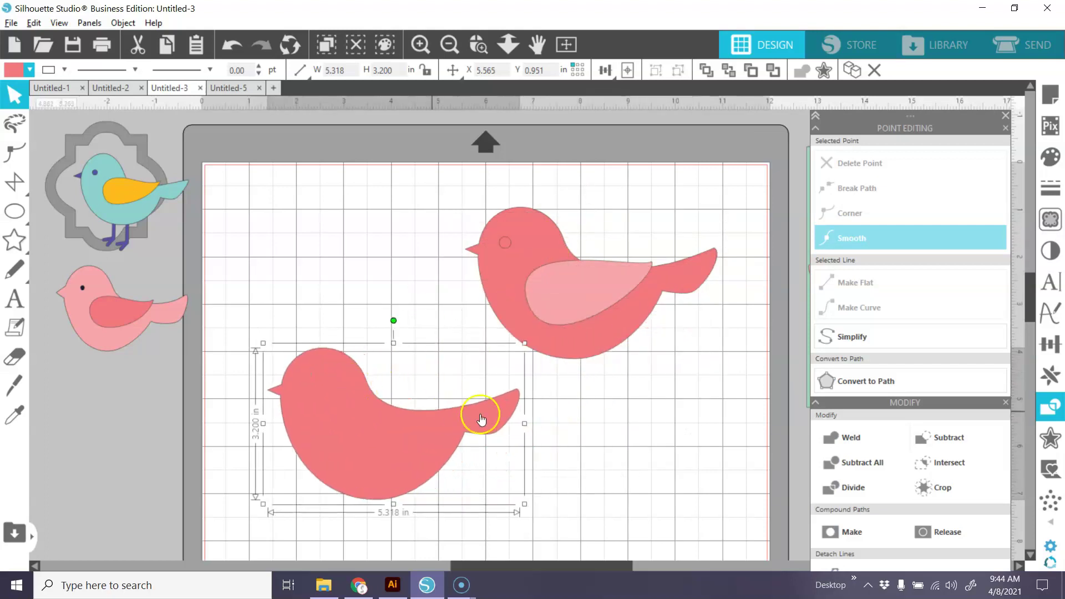
Subtract the eye circle from the upper bird body to punch out the eye hole
left_click(516, 233)
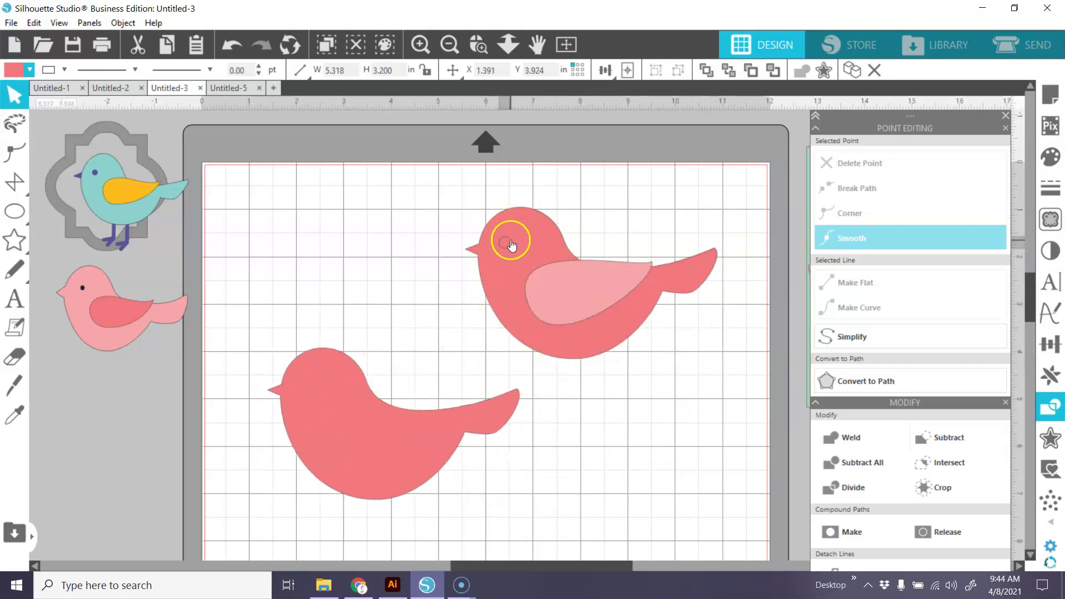
left_click(540, 232)
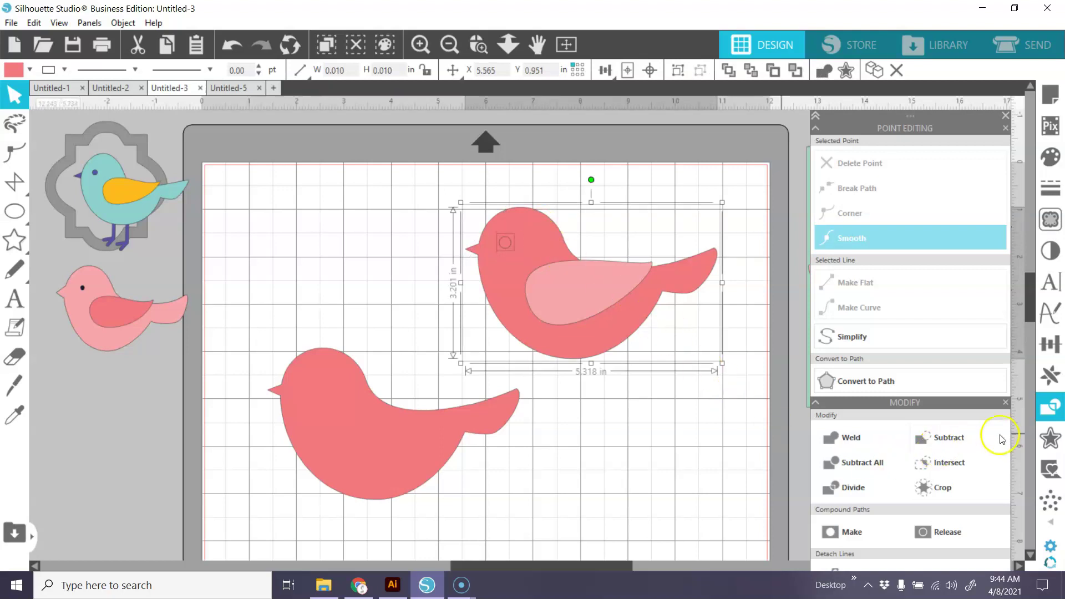
left_click(946, 437)
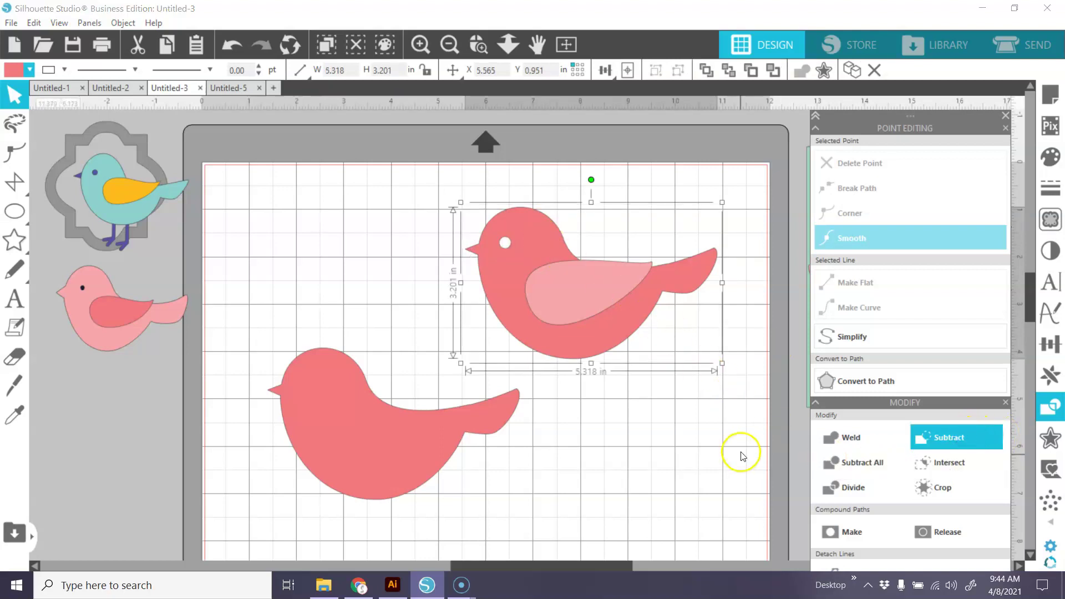
left_click(717, 422)
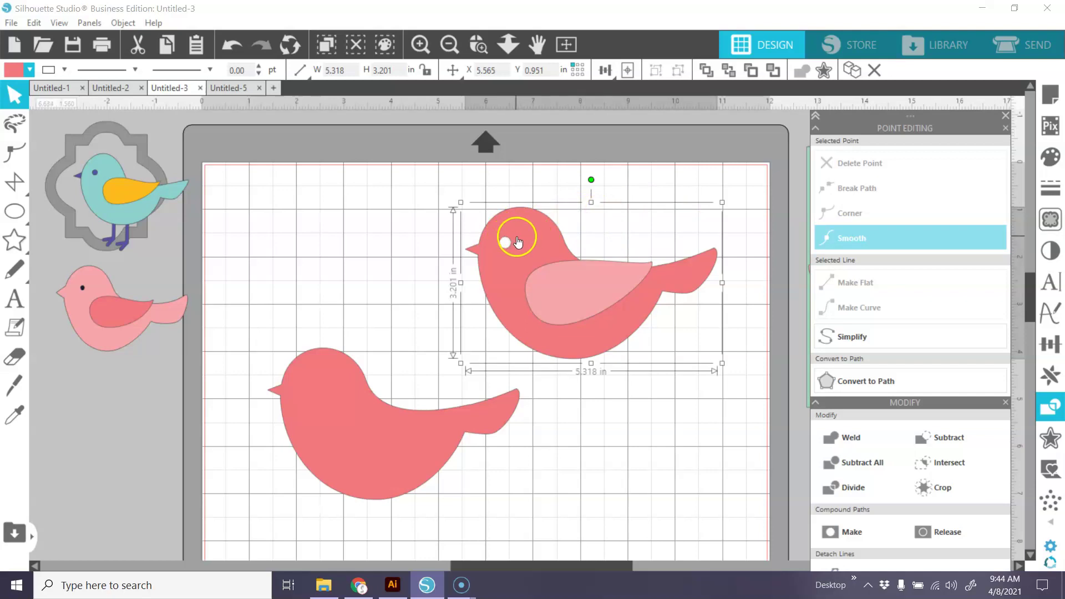
left_click(1030, 48)
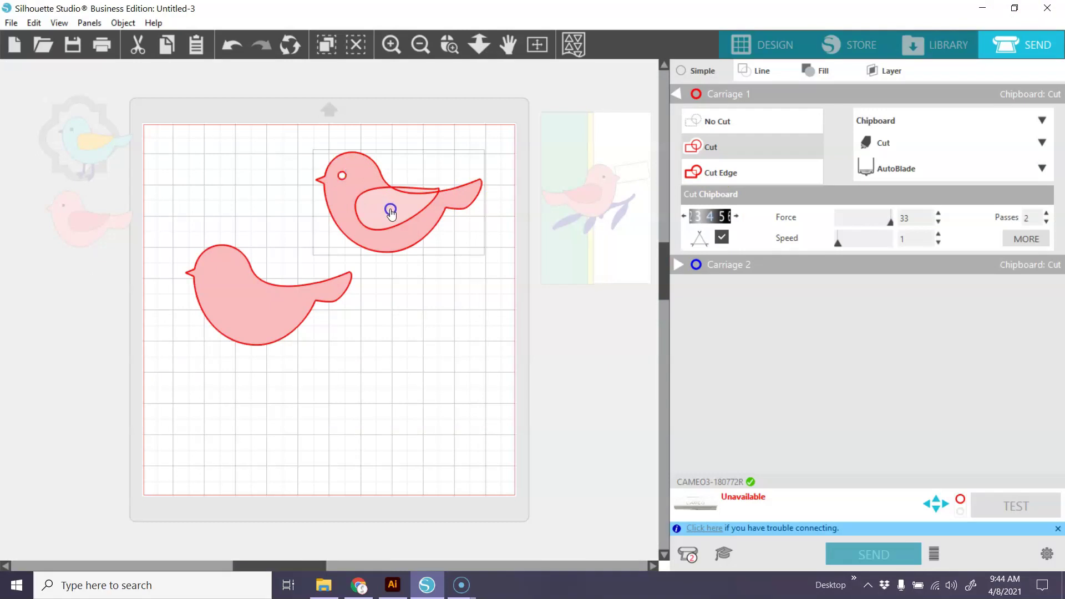
left_click(774, 46)
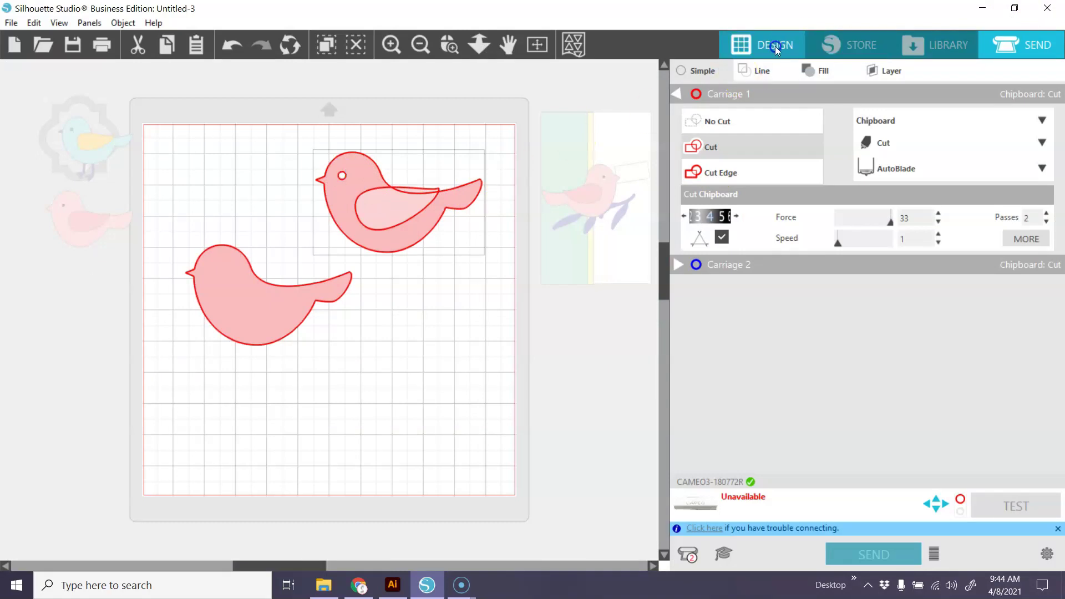
Fill the lower bird copy with navy
left_click(399, 434)
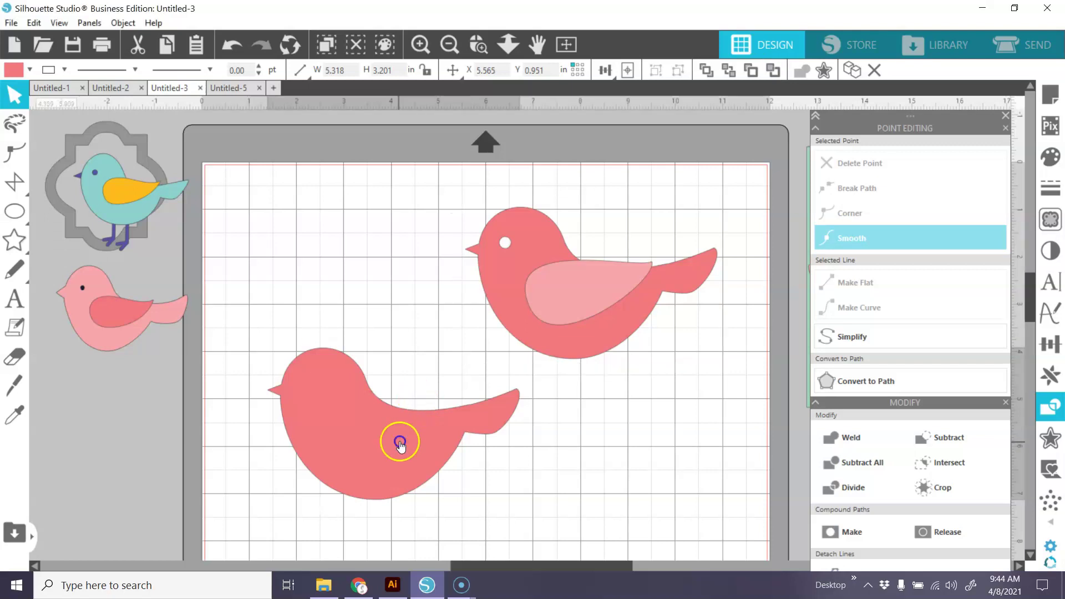
left_click(23, 69)
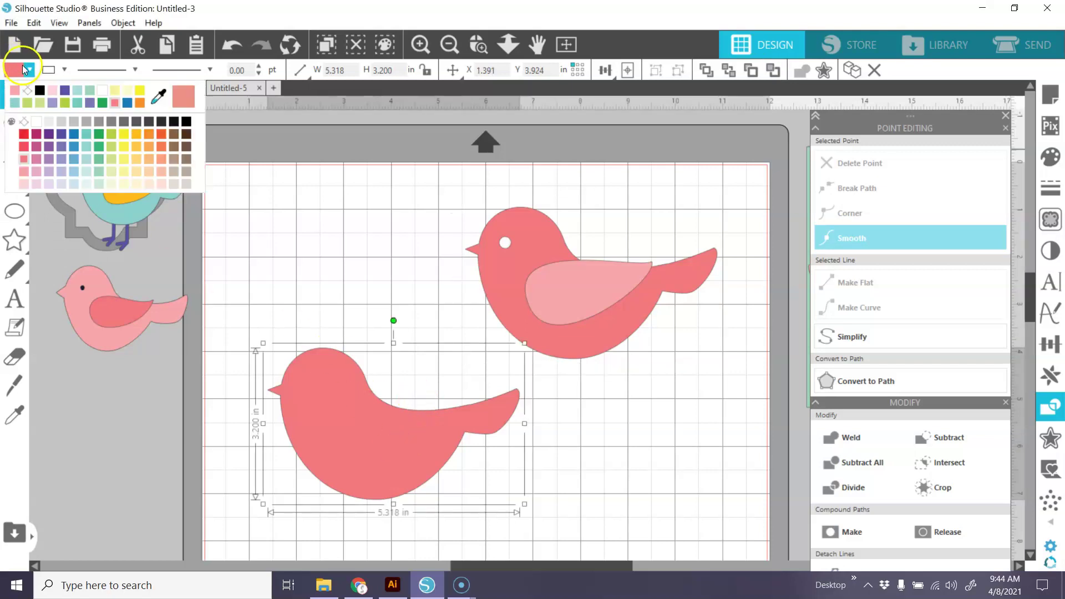
left_click(61, 134)
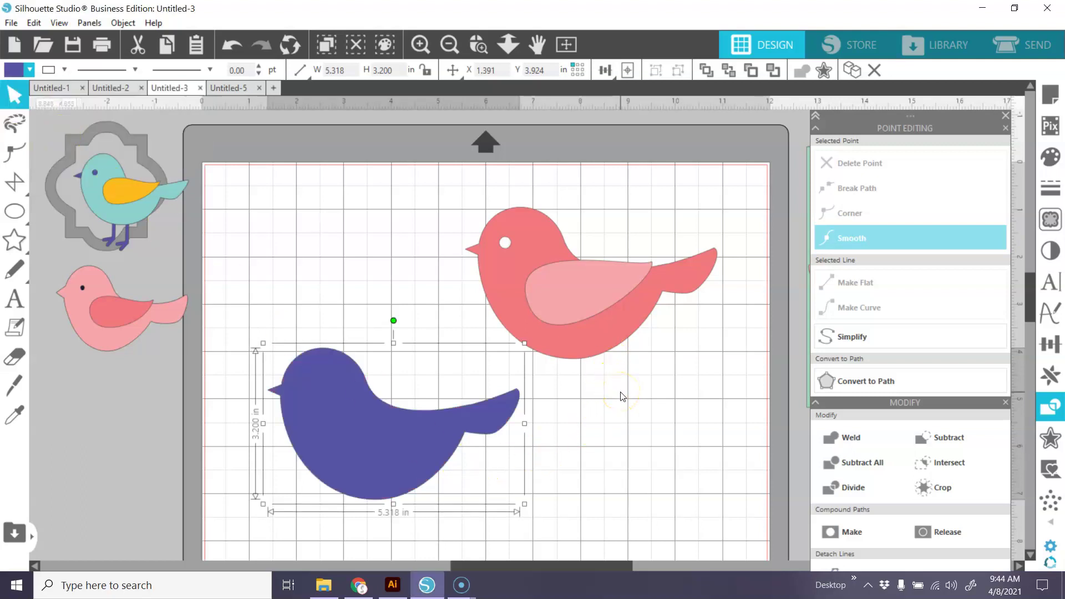
Slide the navy bird under the coral bird, send it to back, and return the wing to the body
left_click(613, 334)
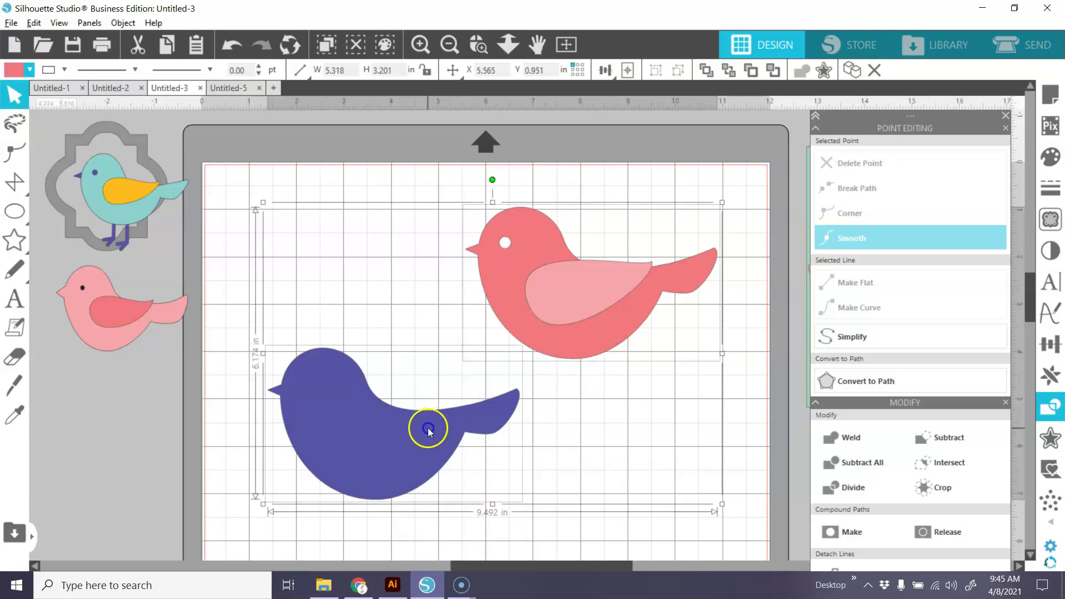
left_click_drag(428, 433, 521, 387)
right_click(521, 386)
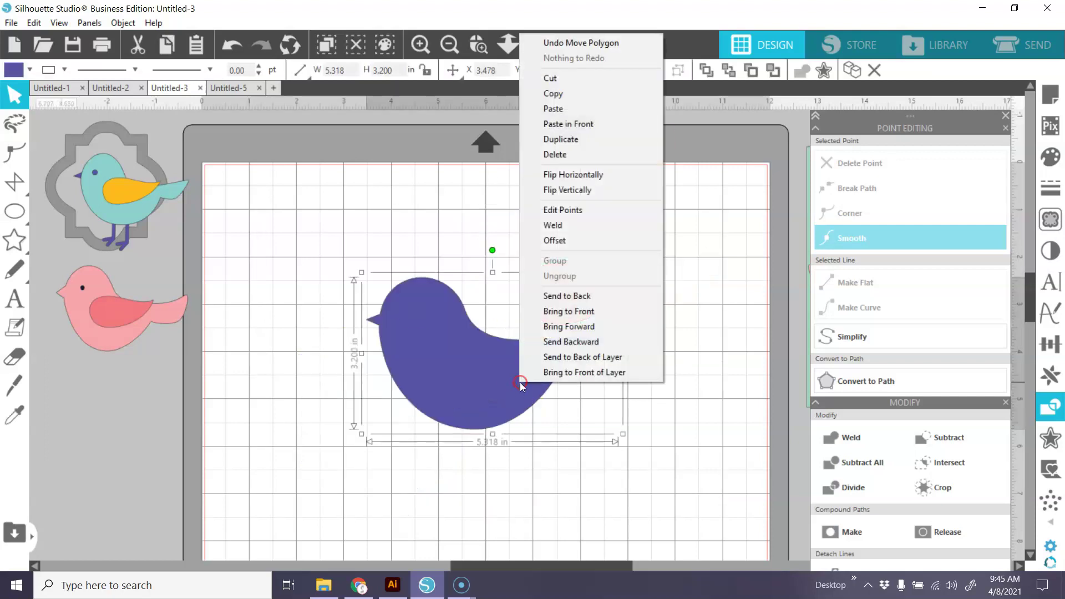
left_click(557, 297)
left_click(668, 368)
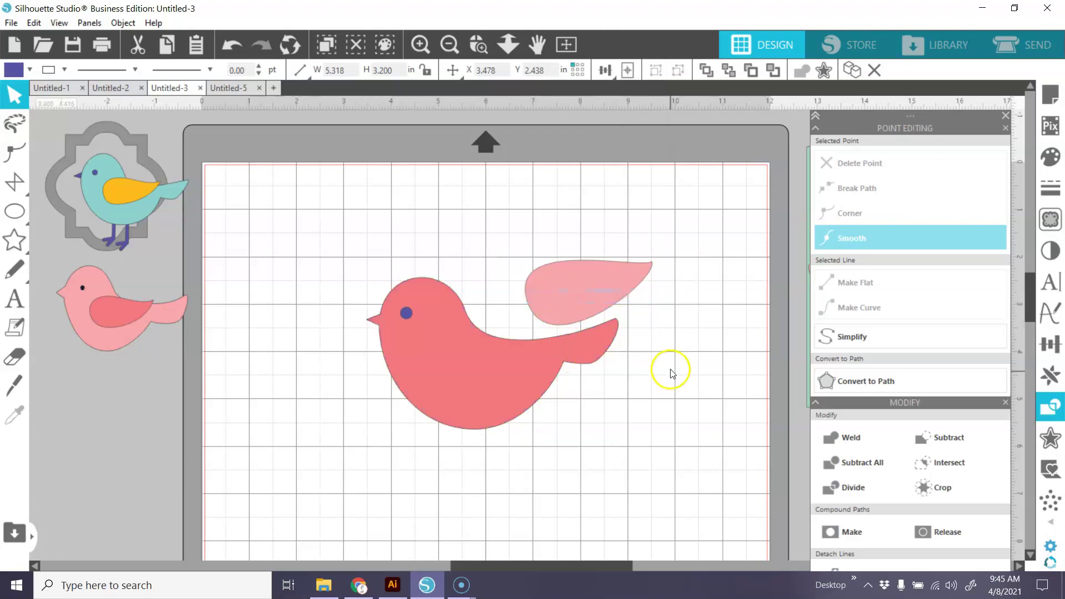
left_click_drag(587, 301, 491, 350)
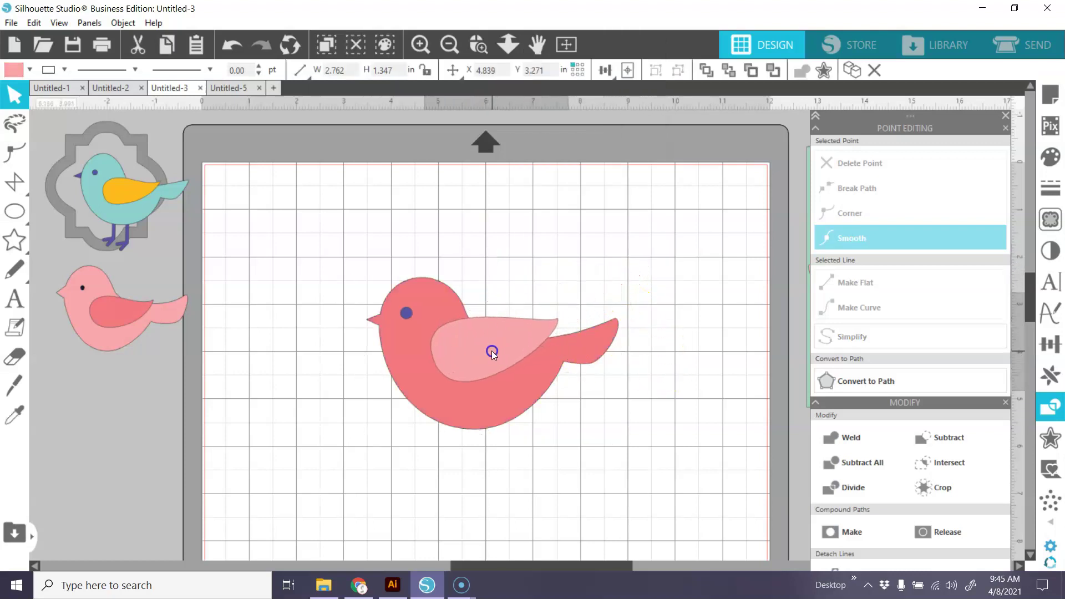